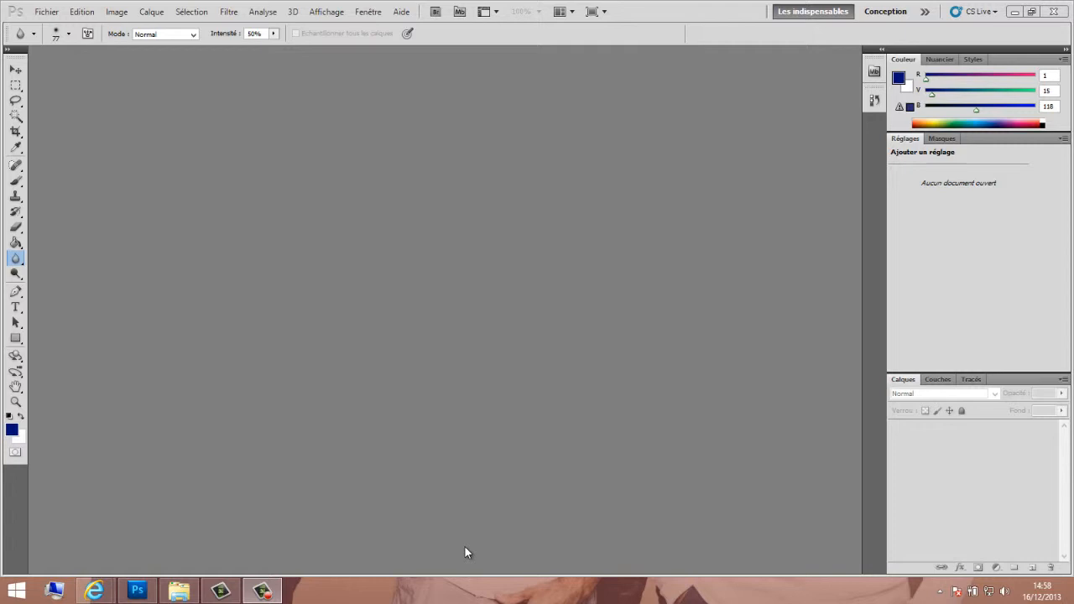
- Check the Arc en ciel image's dimensions, and create a blank 2124 × 2124 pixel RGB document at 72 pixels/inch with a white background
left_click(179, 590)
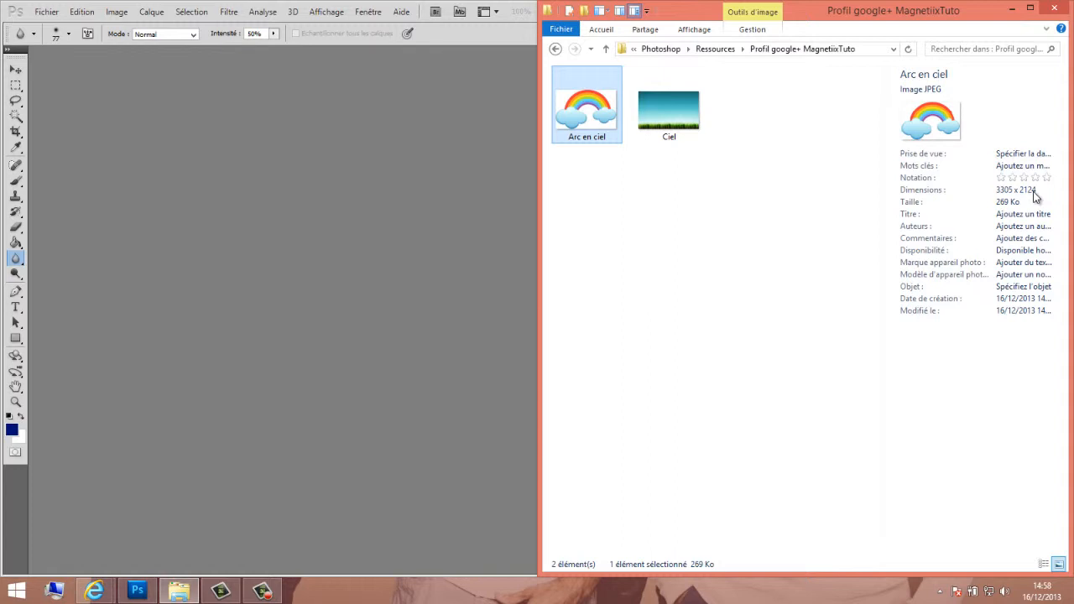
left_click(1005, 8)
left_click(47, 12)
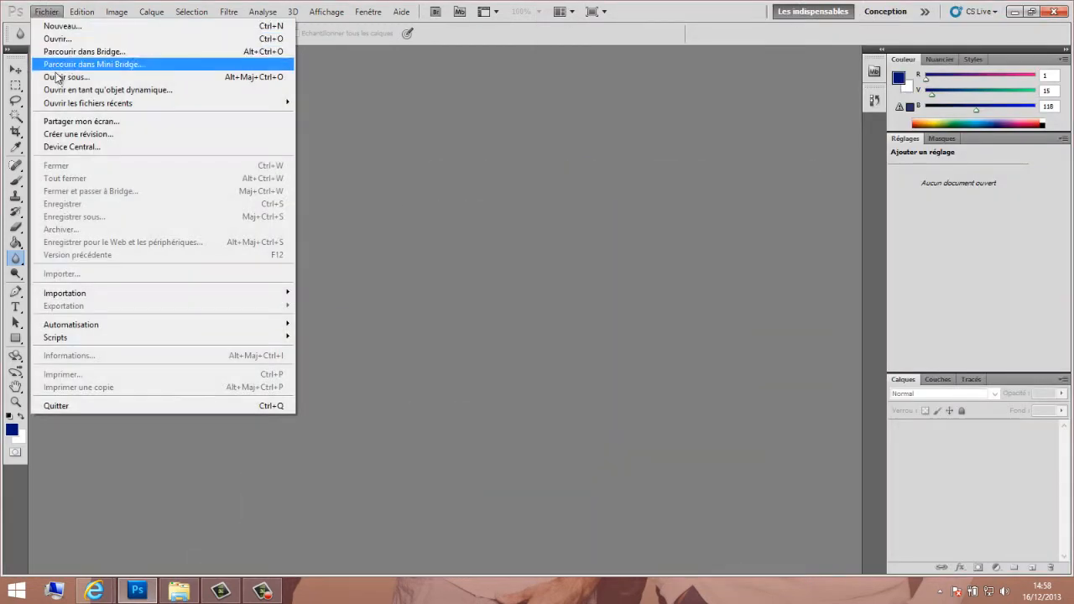
left_click(66, 25)
double_click(436, 204)
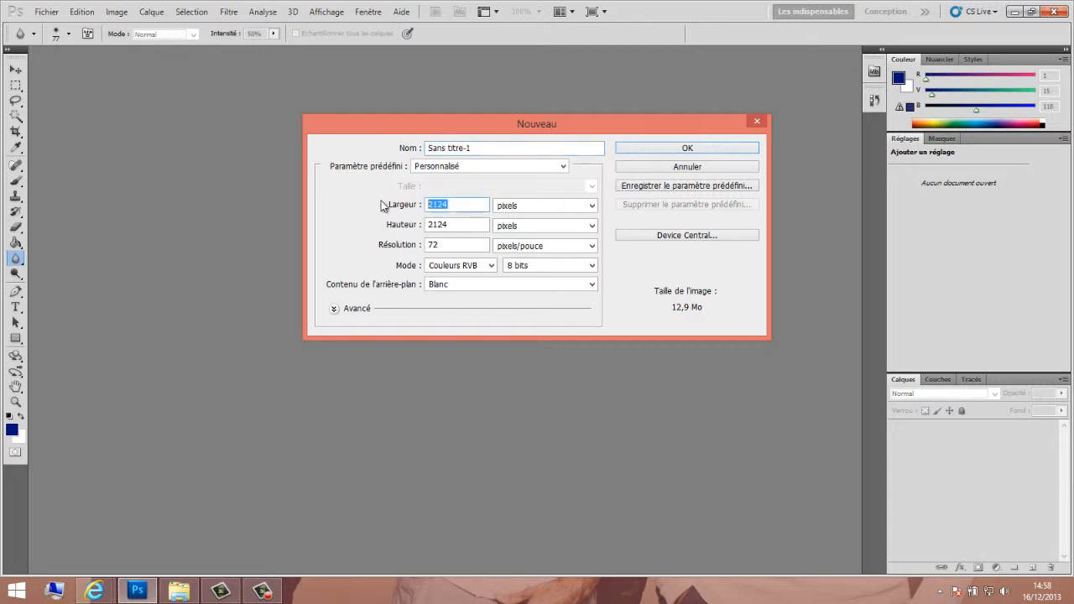
double_click(445, 222)
left_click(650, 151)
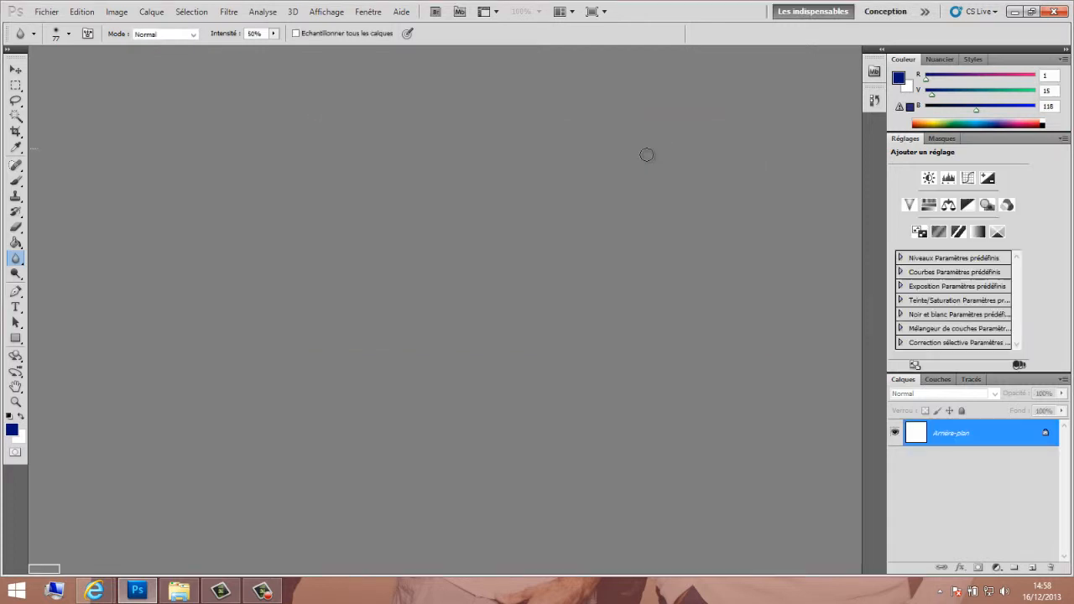
- Place the Arc en ciel image from the resources folder into the new document at its fitted size
left_click(183, 590)
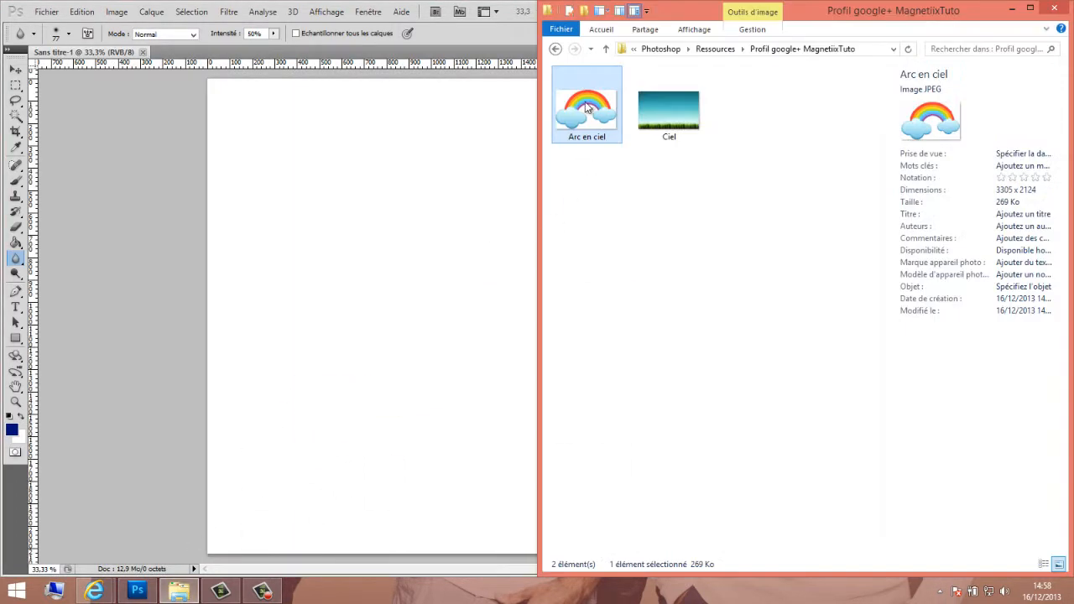
left_click_drag(586, 105, 385, 311)
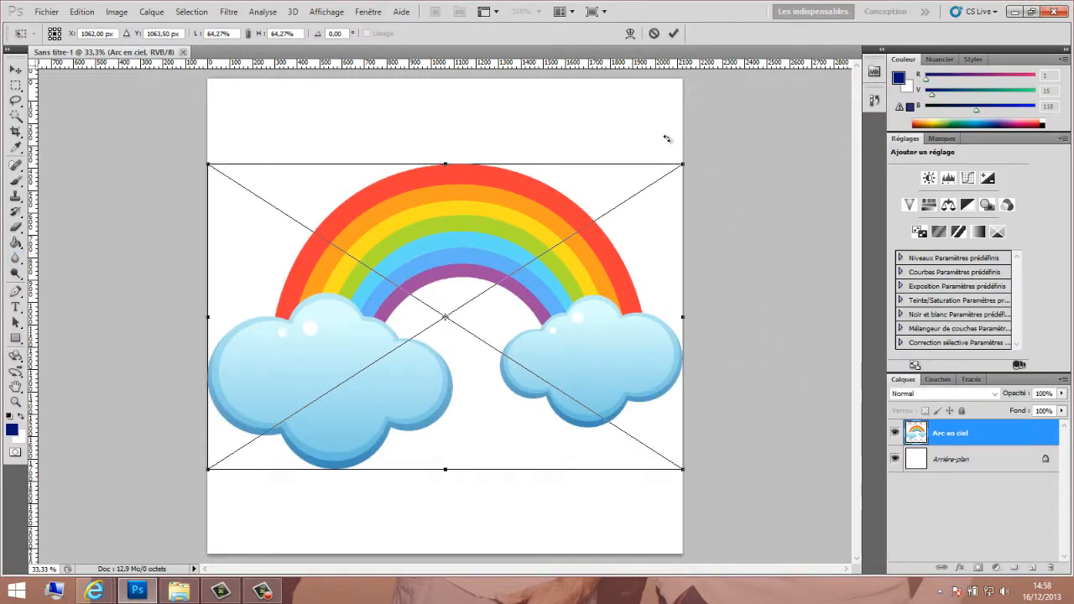
left_click(676, 34)
- Unlock the white Arrière-plan layer and delete it
double_click(1026, 459)
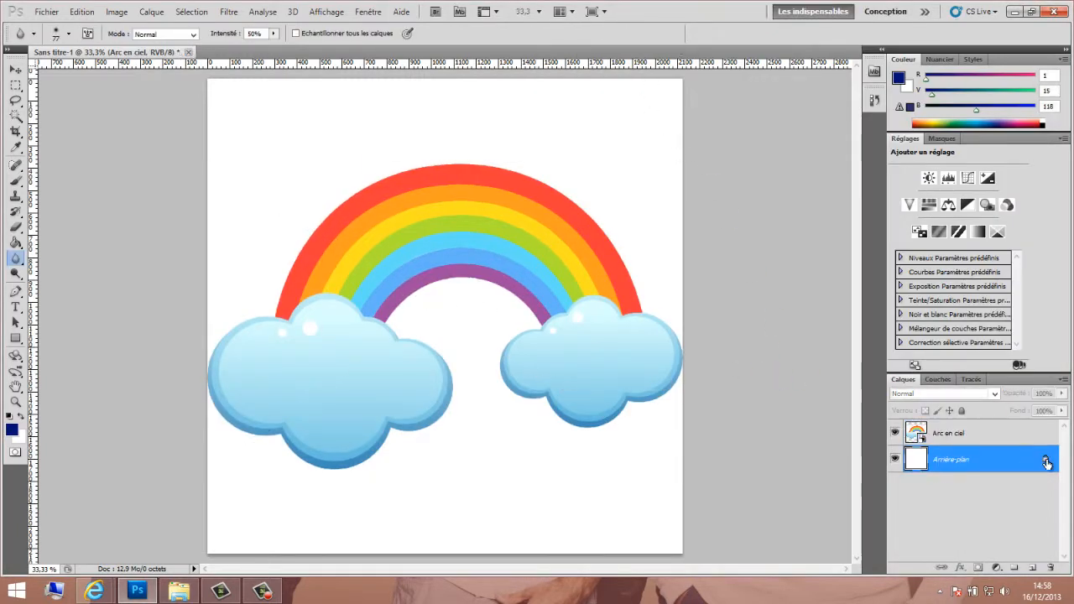
left_click(672, 188)
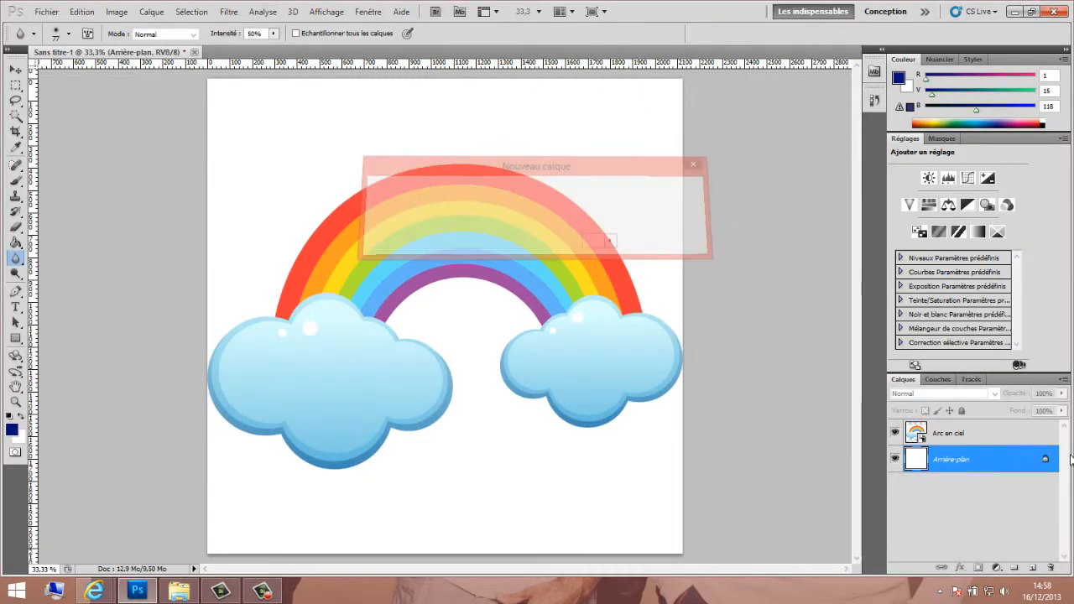
key("Delete")
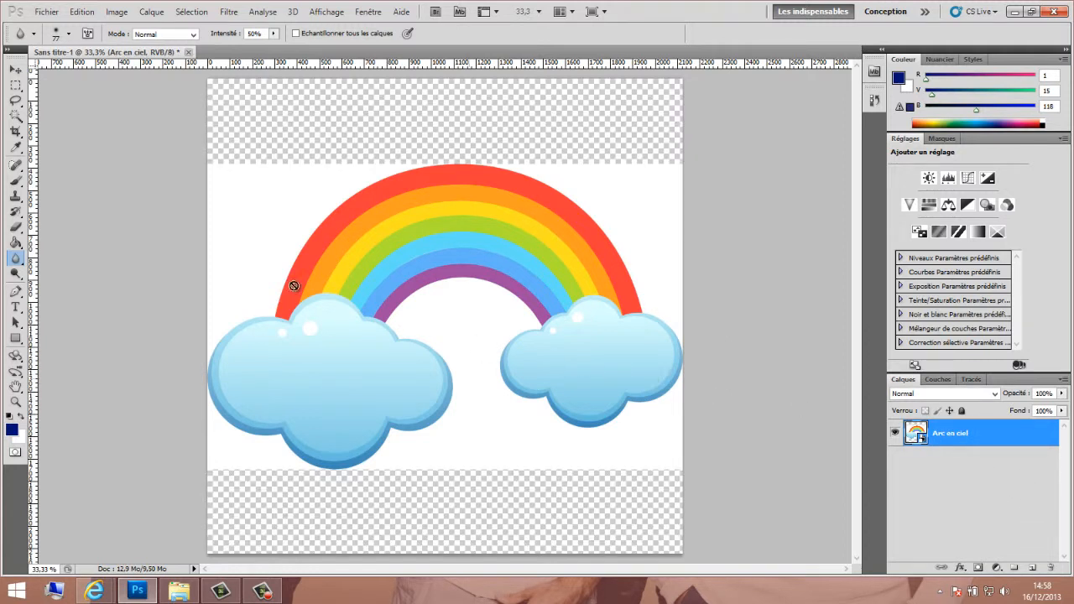
- Rasterize the Arc en ciel layer and delete the white area outside the rainbow's upper-left side using the Magic Wand
left_click(15, 115)
left_click(273, 203)
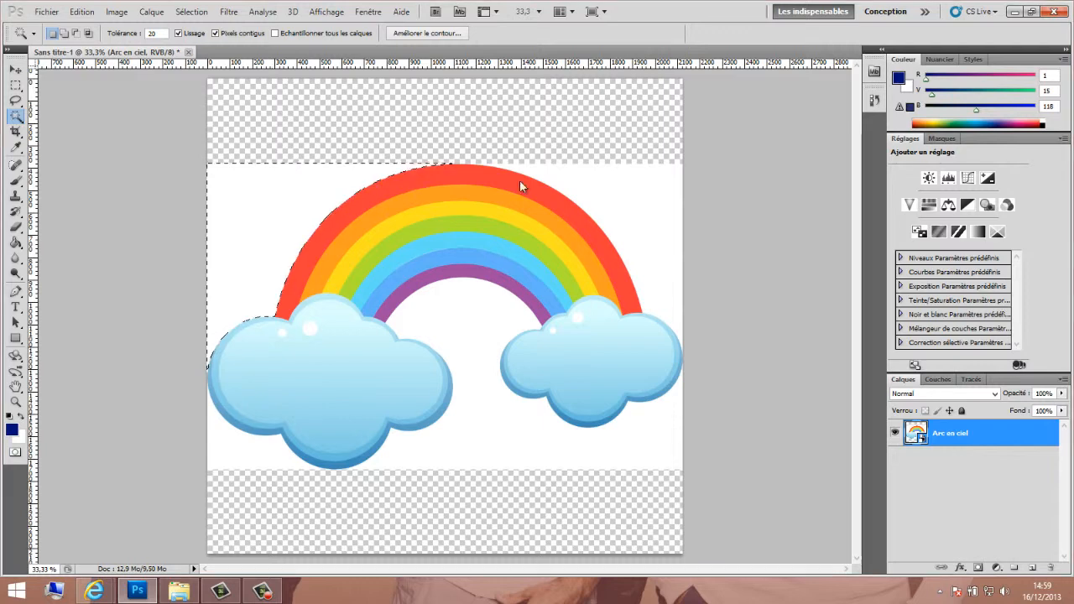
key("Delete")
left_click(547, 230)
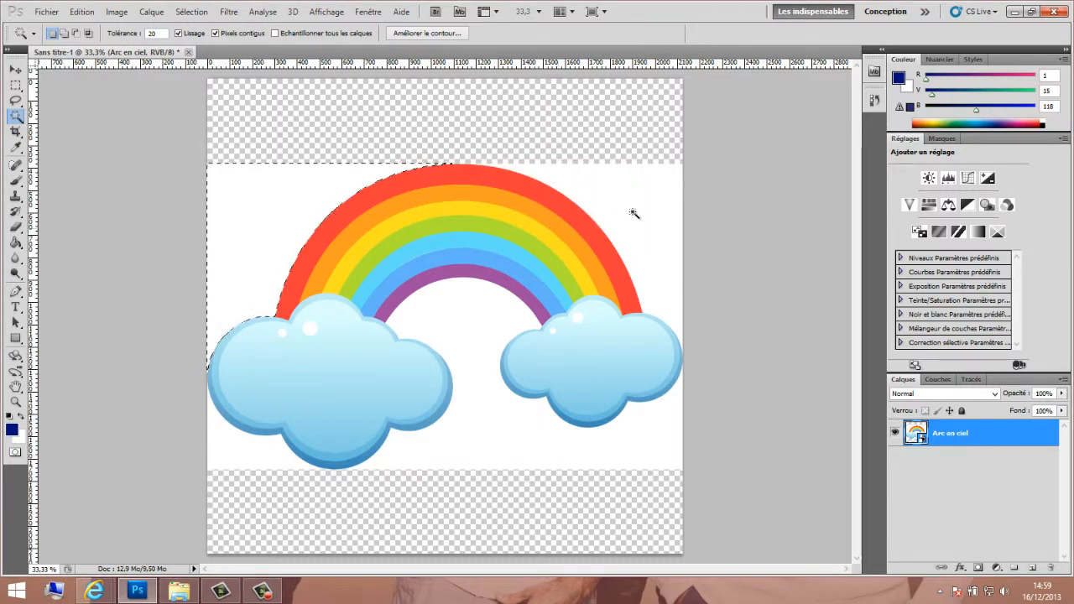
right_click(935, 445)
left_click(965, 231)
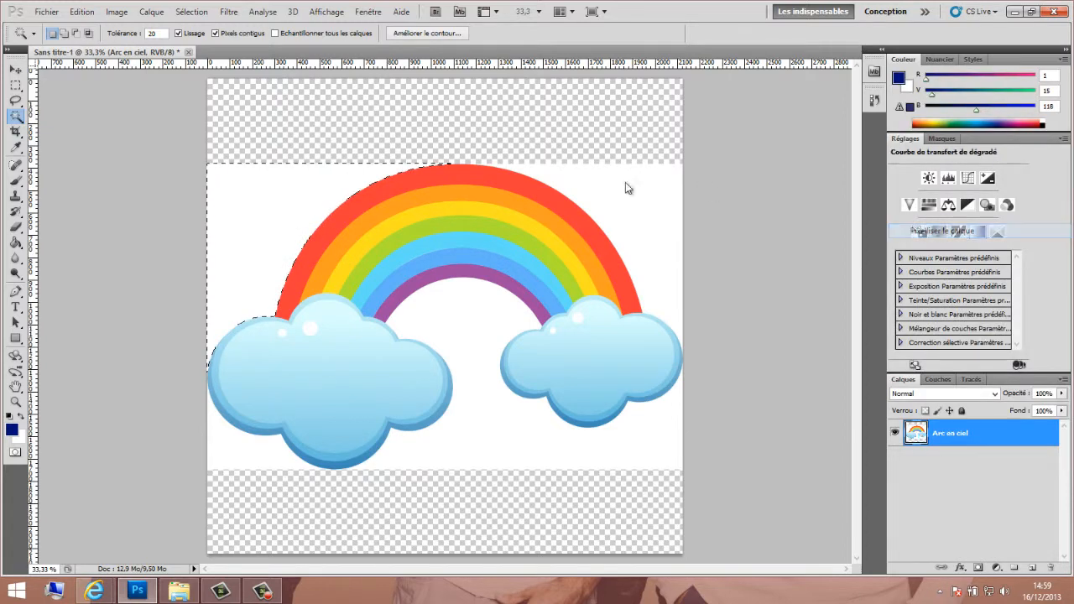
key("Delete")
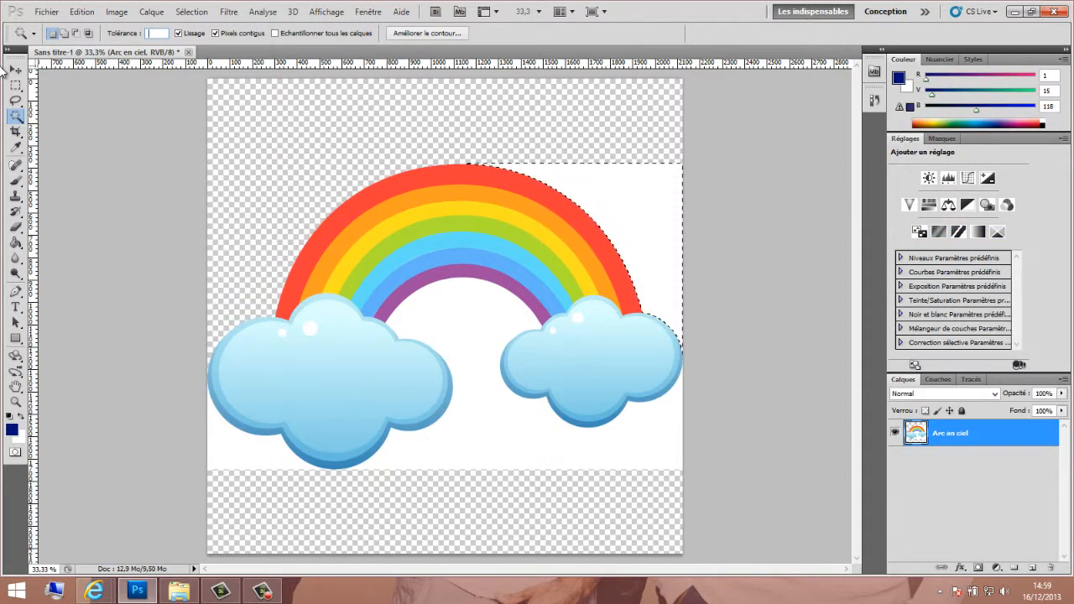
- Delete the remaining white areas outside the rainbow's right side, under the arch and below the clouds, and clear the selection
left_click(468, 317)
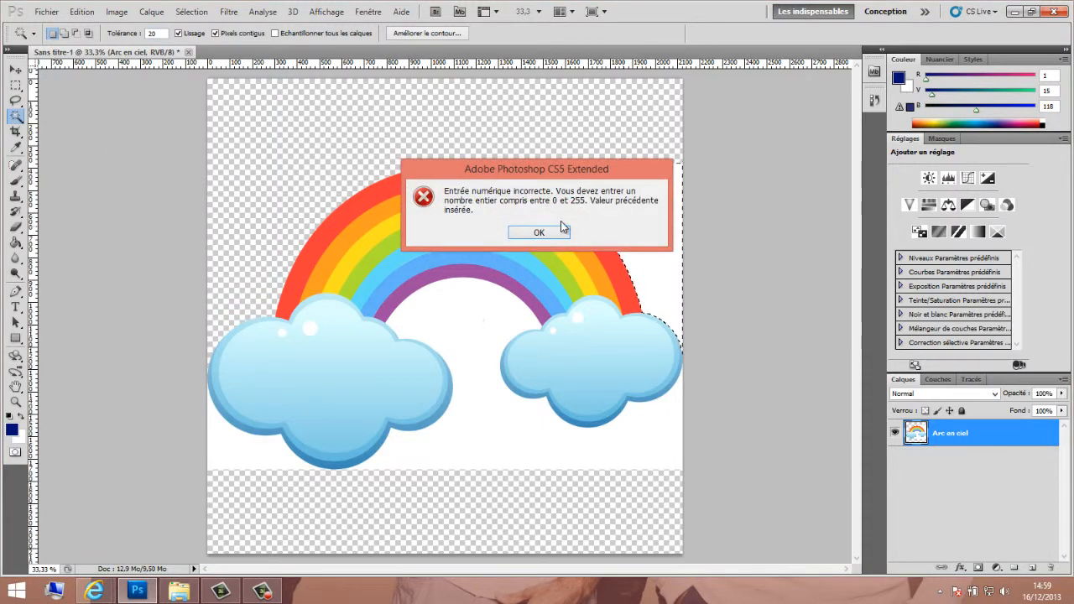
left_click(541, 230)
key("Delete")
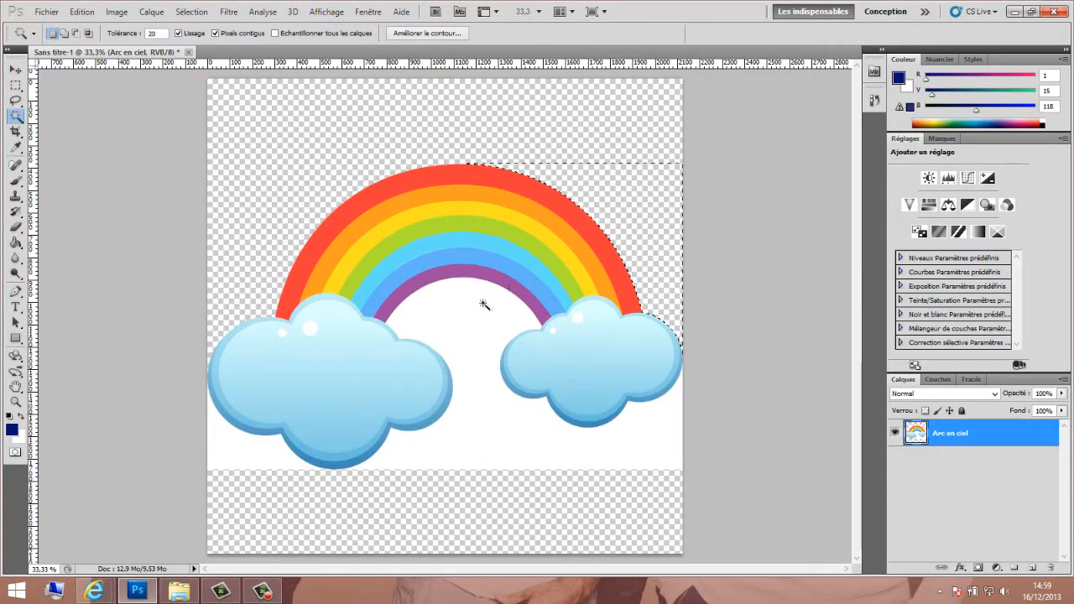
left_click(496, 340)
key("Delete")
left_click(267, 453)
key("Delete")
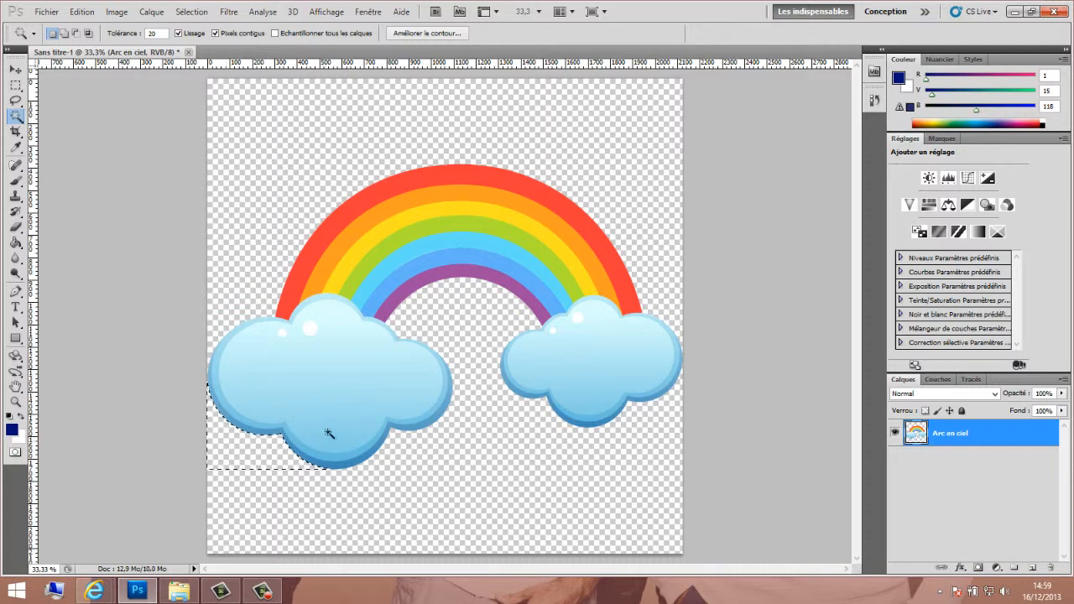
left_click(924, 494)
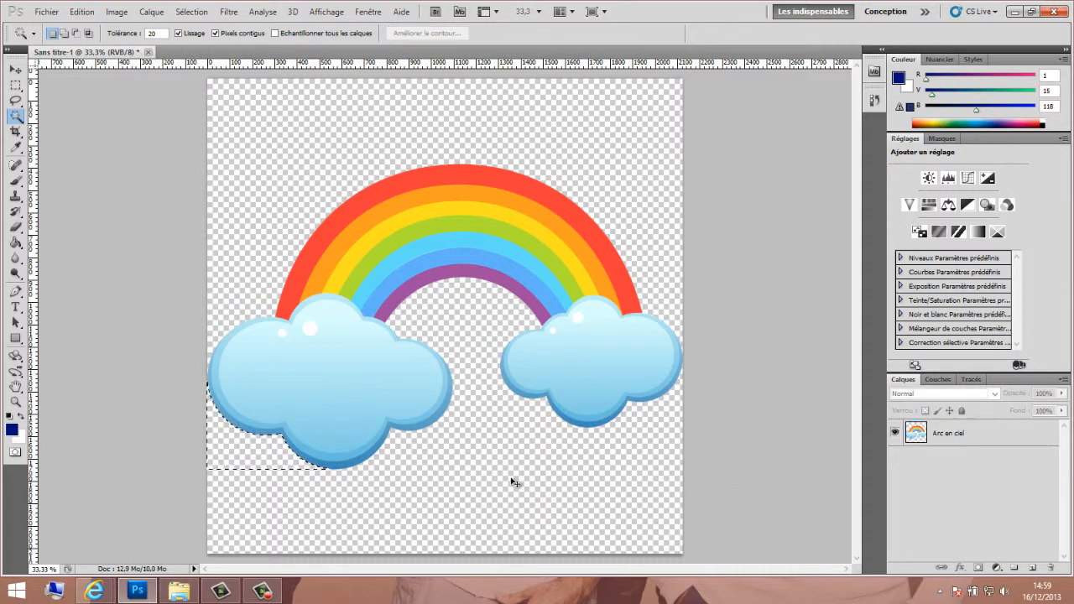
key("ctrl+d")
scroll(481, 164, "up", 7)
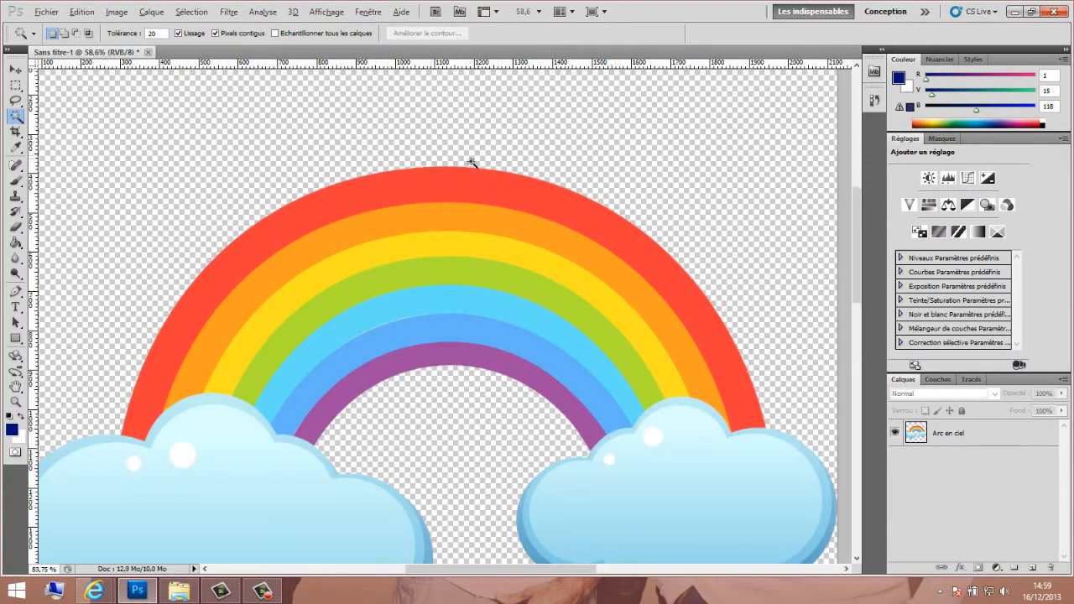
scroll(416, 185, "up", 2)
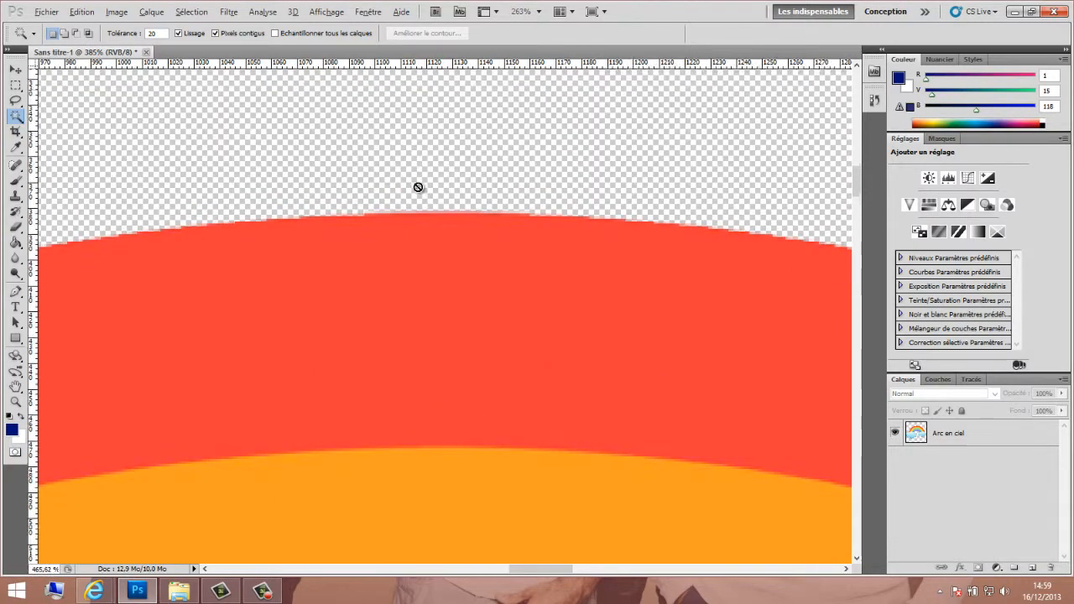
scroll(423, 198, "down", 4)
scroll(427, 200, "down", 5)
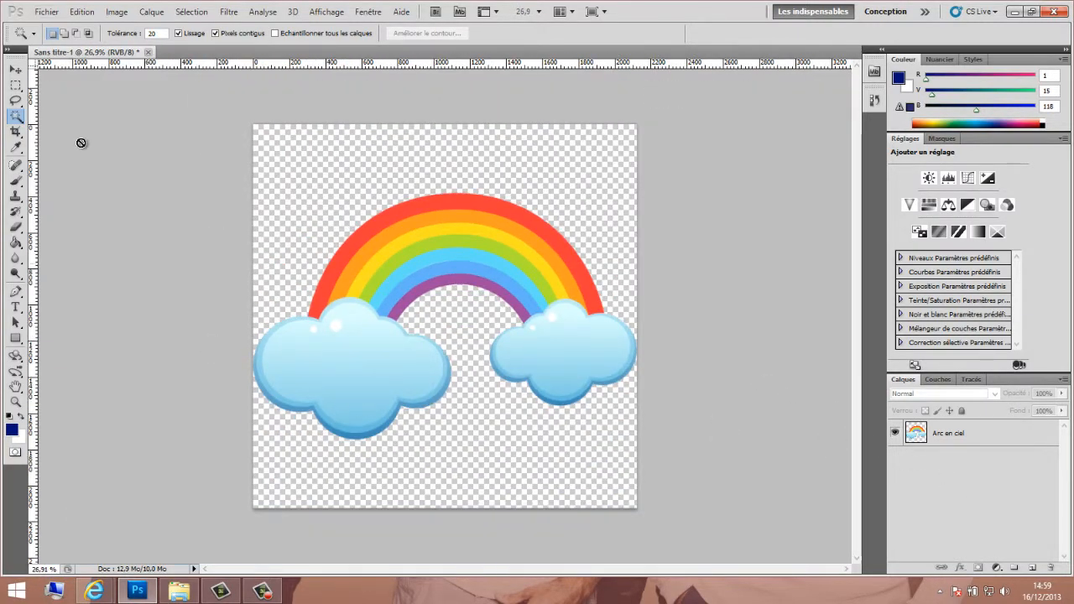
- Place the Ciel image from the resources folder and enlarge it proportionally to 227.25% so it covers the whole canvas
left_click(179, 591)
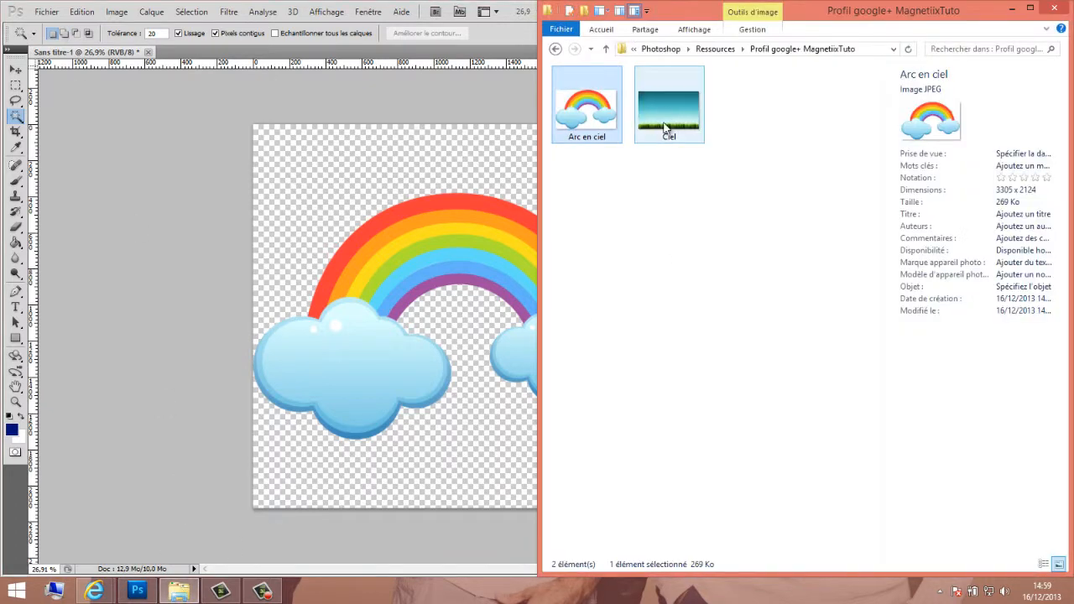
left_click(670, 111)
left_click_drag(451, 433, 451, 433)
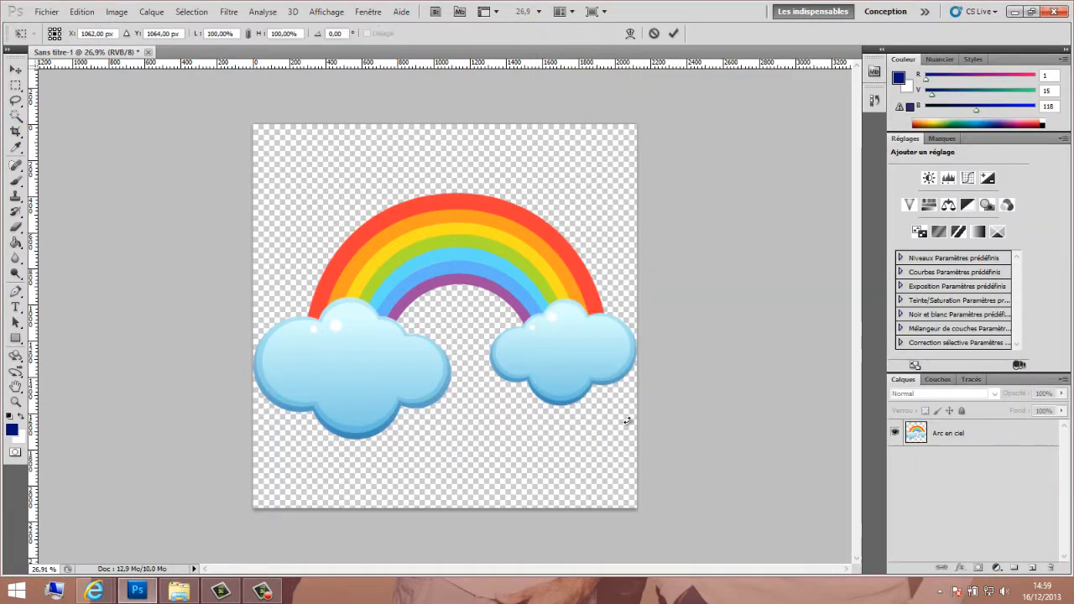
left_click_drag(265, 205, 107, 106)
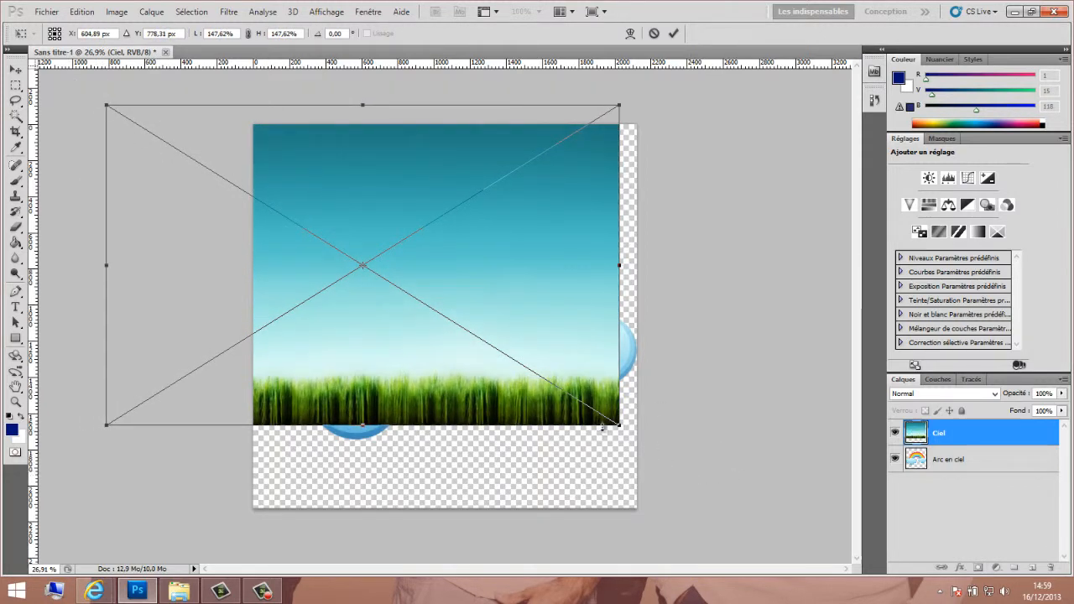
left_click_drag(619, 426, 887, 601)
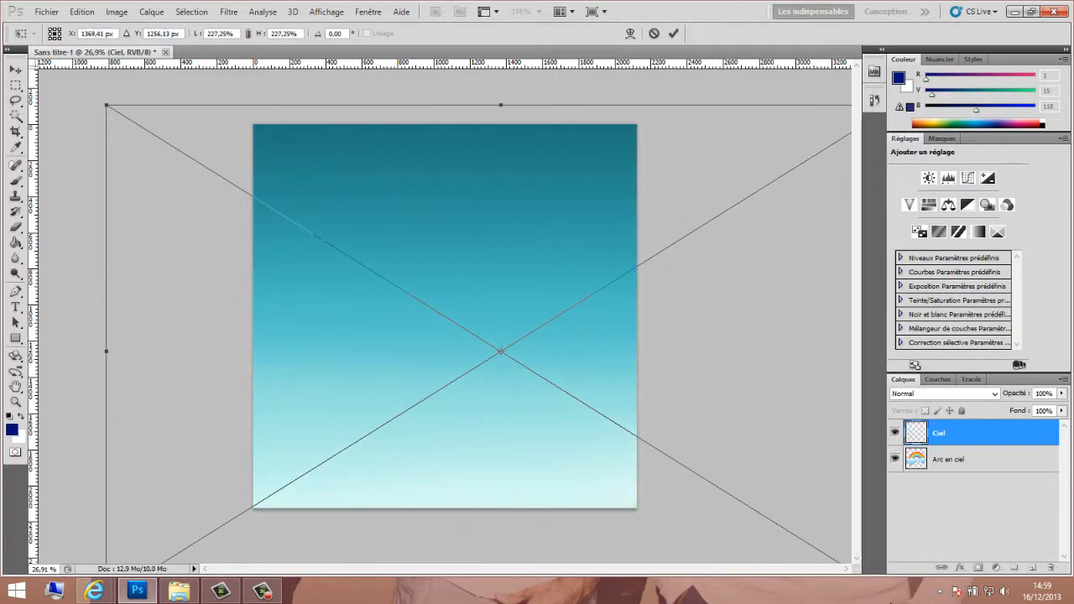
- Center the Ciel image horizontally at X 1062 px, commit the placement and move its layer below Arc en ciel
left_click_drag(513, 467, 460, 458)
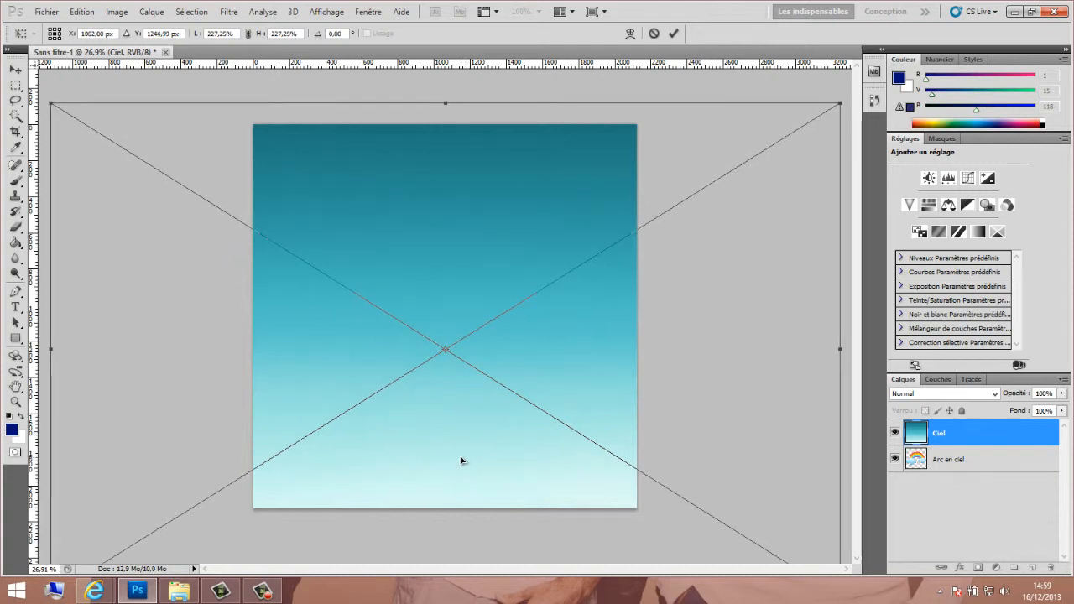
left_click(673, 33)
left_click_drag(962, 451, 959, 483)
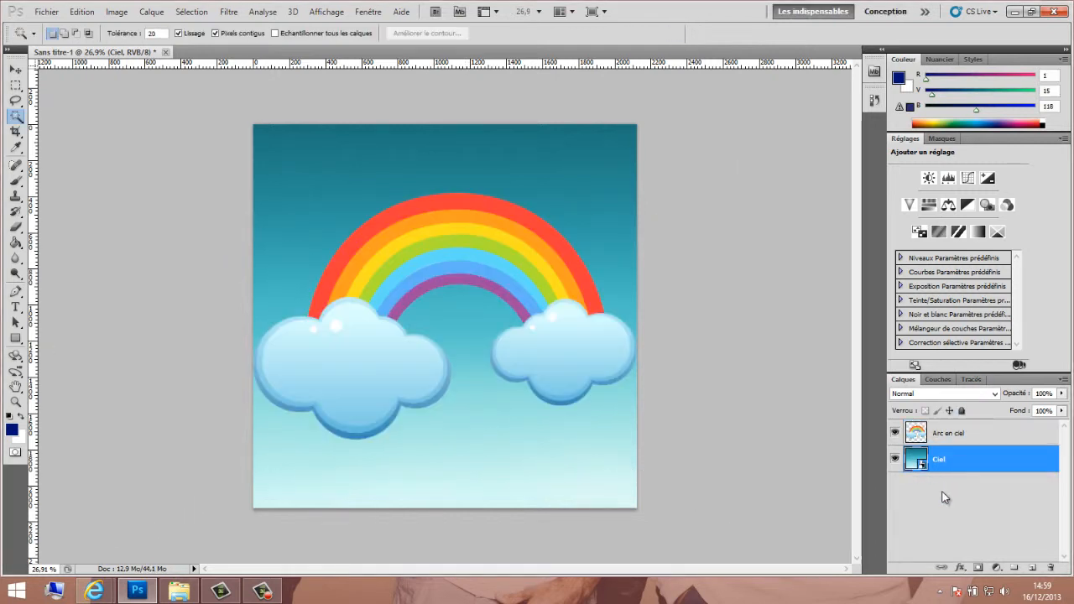
- Erase the whole left cloud from the Arc en ciel layer with the Eraser, following the cloud's curved edge along the rainbow's end
scroll(397, 353, "up", 2)
scroll(397, 353, "up", 2)
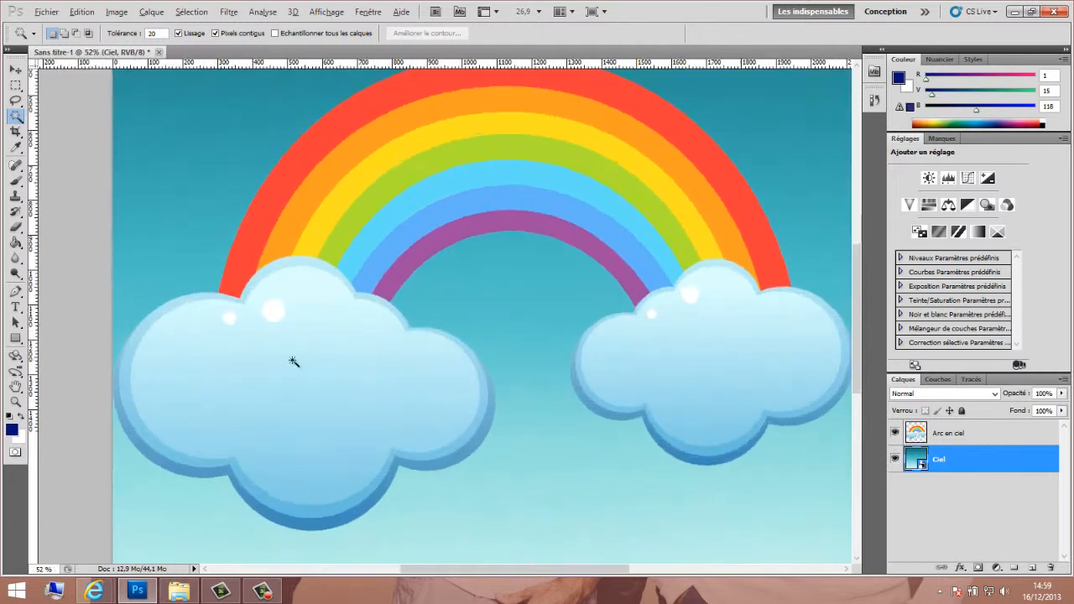
left_click(18, 228)
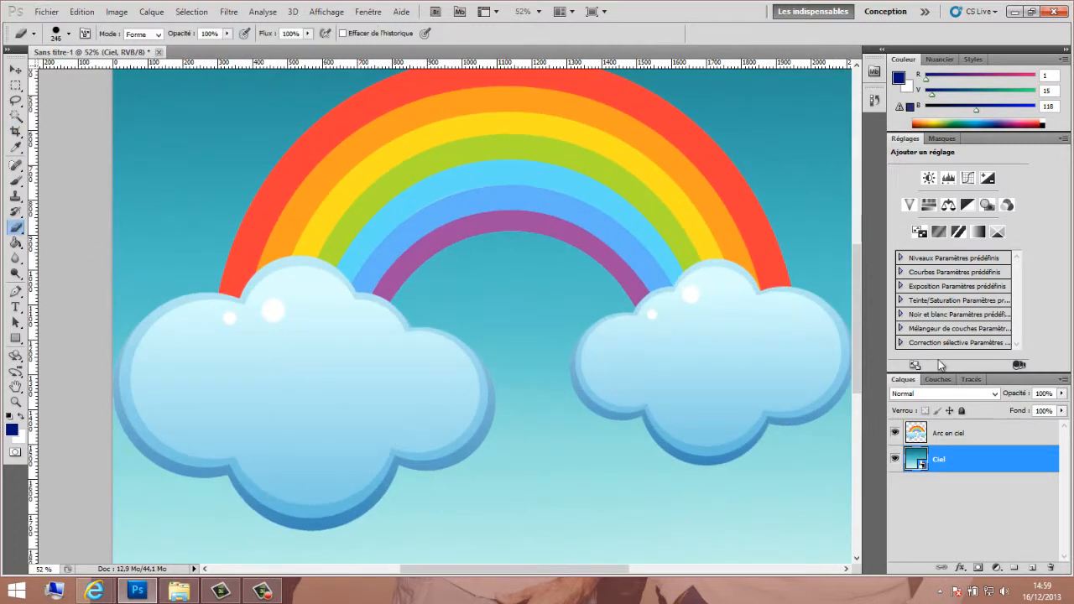
left_click(956, 433)
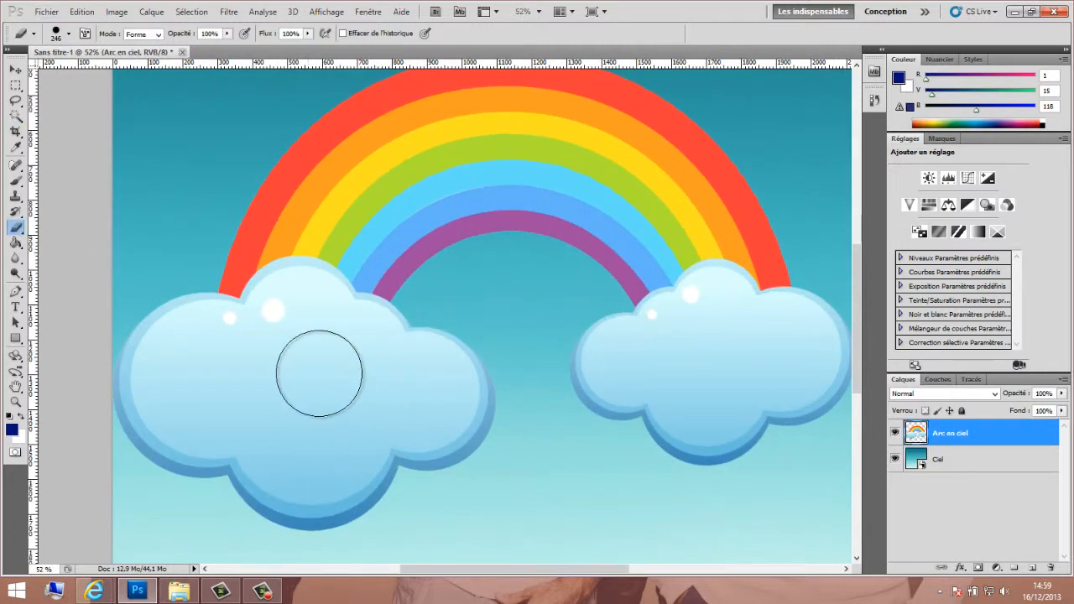
left_click(364, 336)
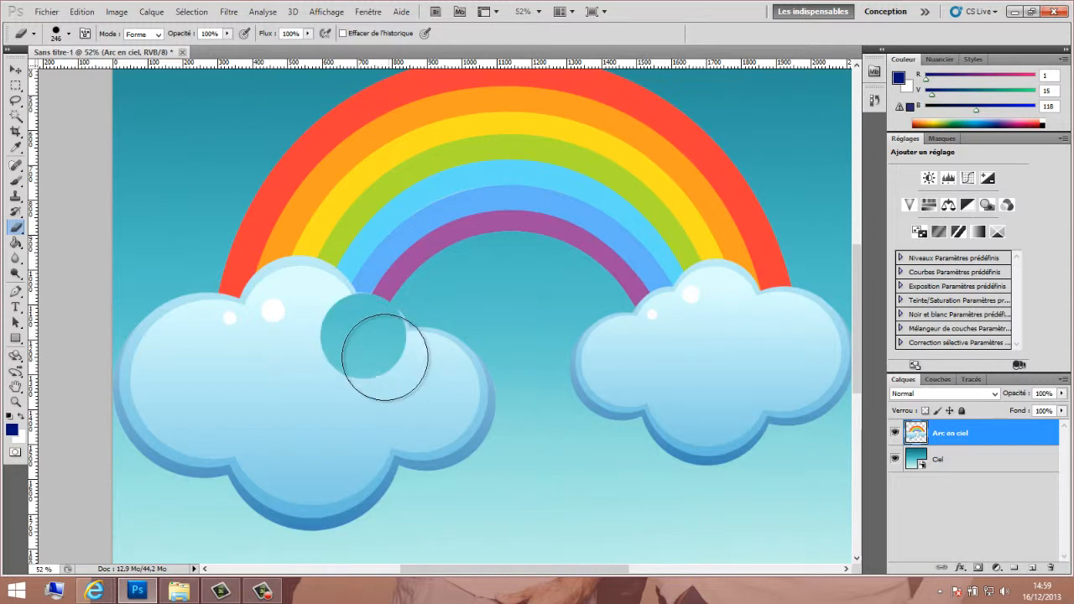
left_click(391, 347)
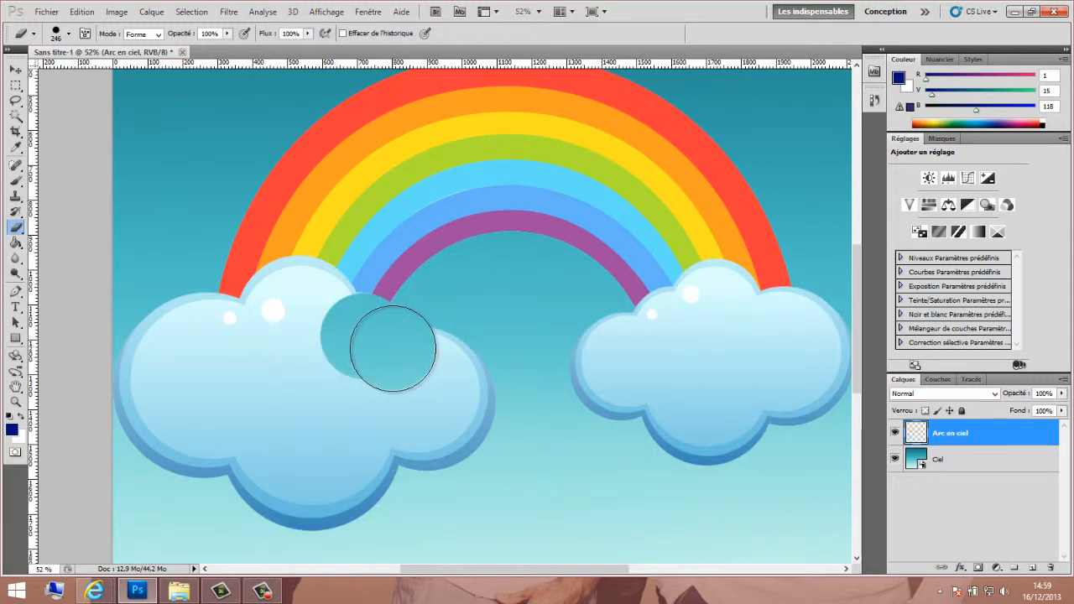
left_click(324, 313)
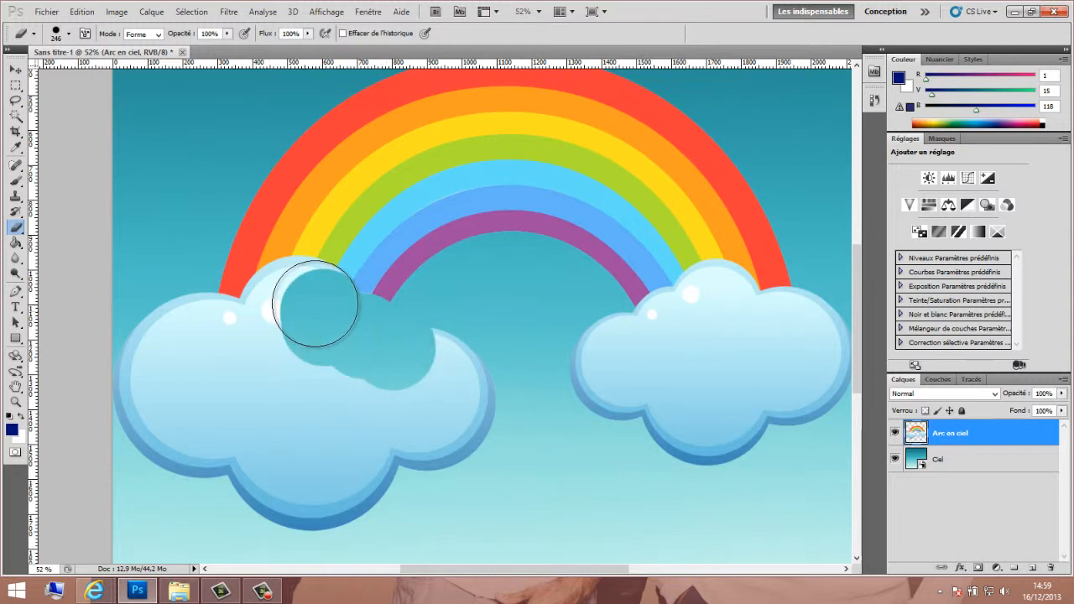
left_click(306, 293)
left_click(297, 298)
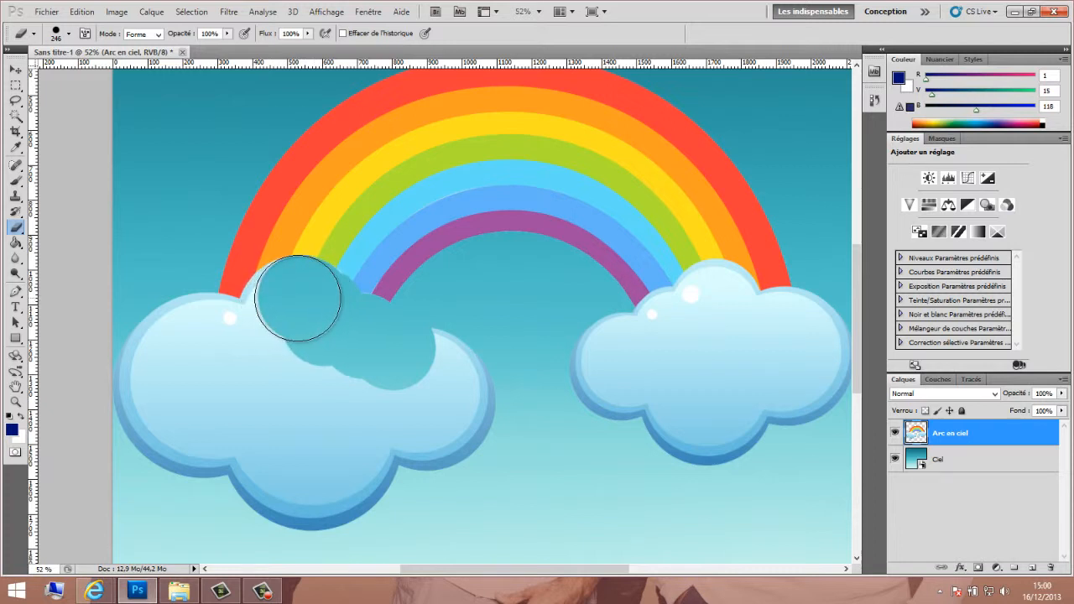
left_click_drag(297, 297, 283, 307)
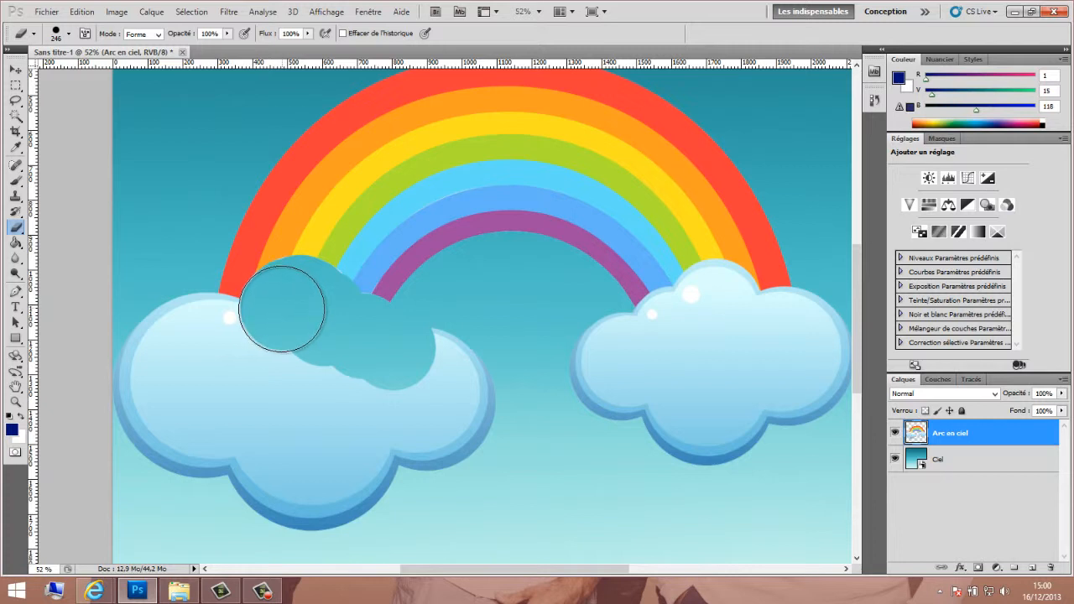
left_click(217, 334)
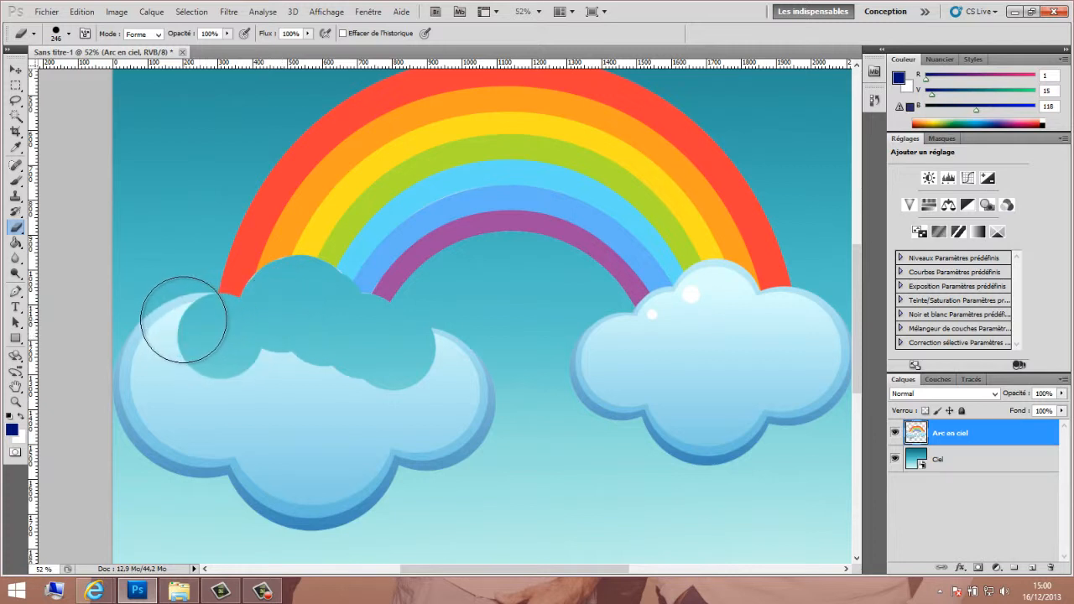
mouse_move(179, 319)
left_mouse_down()
mouse_move(150, 386)
mouse_move(159, 375)
mouse_move(183, 432)
mouse_move(247, 375)
mouse_move(447, 362)
mouse_move(323, 427)
mouse_move(133, 459)
left_mouse_up()
- Erase the remaining cloud at the rainbow's right end, keeping the coloured bands intact
mouse_move(585, 343)
left_mouse_down()
mouse_move(758, 425)
mouse_move(352, 331)
mouse_move(671, 347)
mouse_move(673, 330)
mouse_move(654, 348)
left_mouse_up()
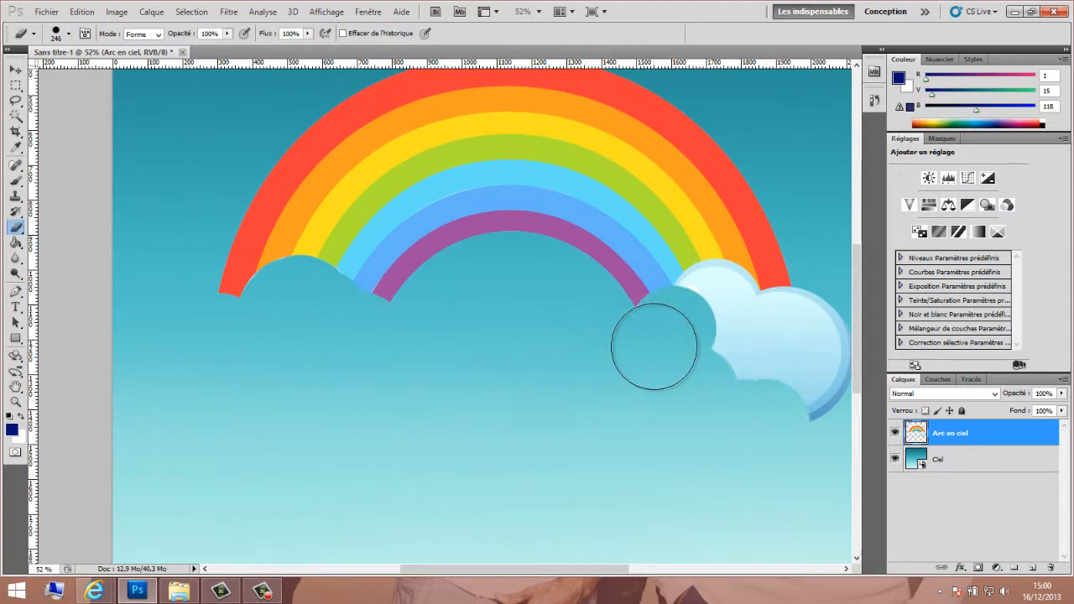
mouse_move(714, 305)
left_mouse_down()
mouse_move(857, 350)
mouse_move(845, 299)
mouse_move(850, 372)
mouse_move(762, 431)
left_mouse_up()
scroll(683, 432, "down", 3)
scroll(597, 417, "up", 1)
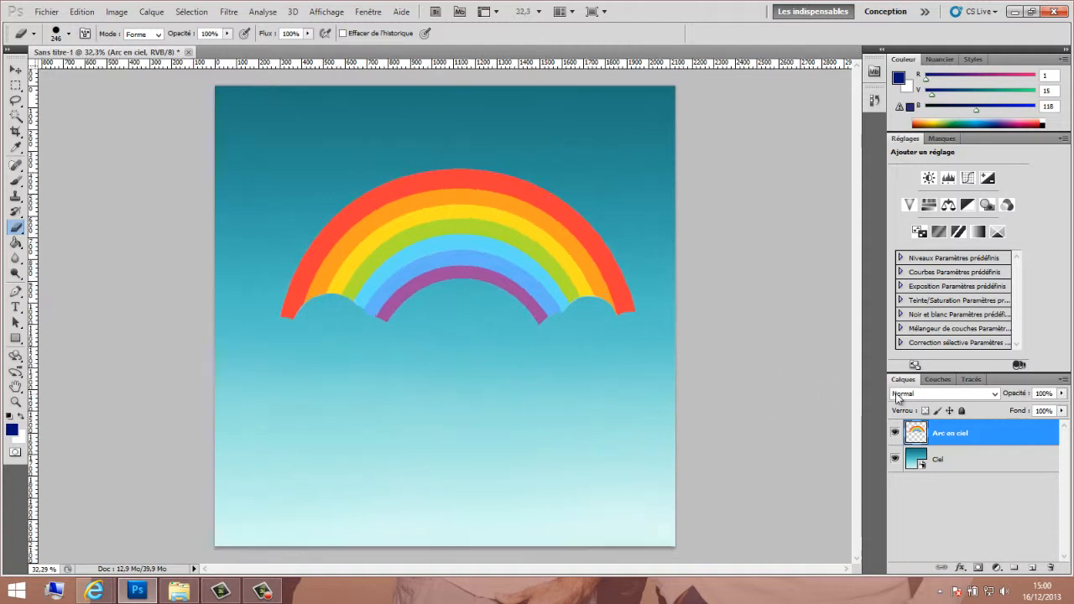
- Move the rainbow lower to mid-canvas and paint soft white clouds over both of its ends with the Brush
left_click(16, 69)
left_click_drag(382, 396, 380, 470)
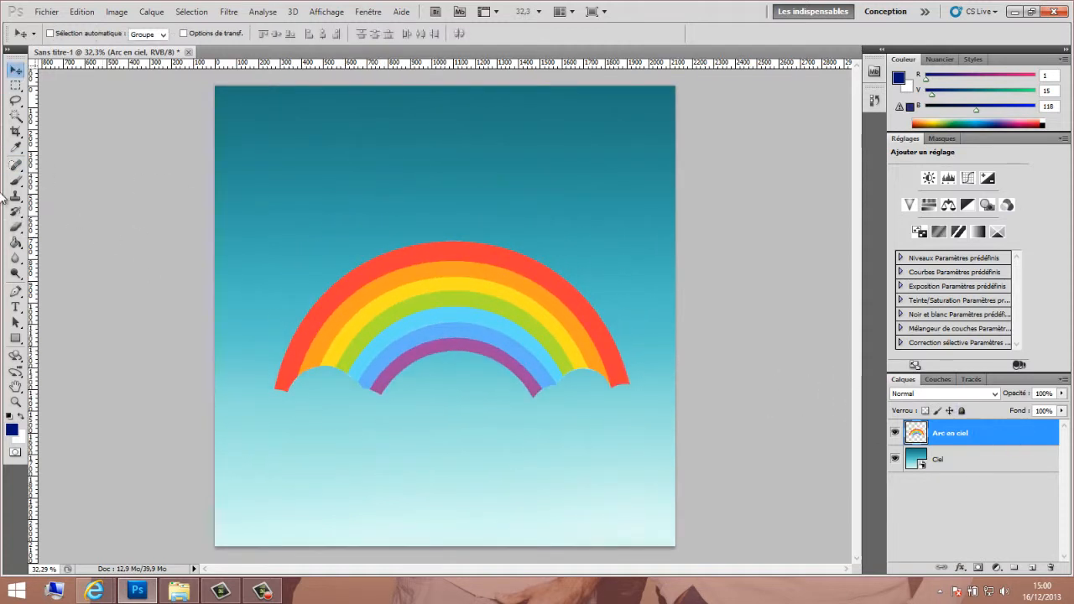
left_click(15, 180)
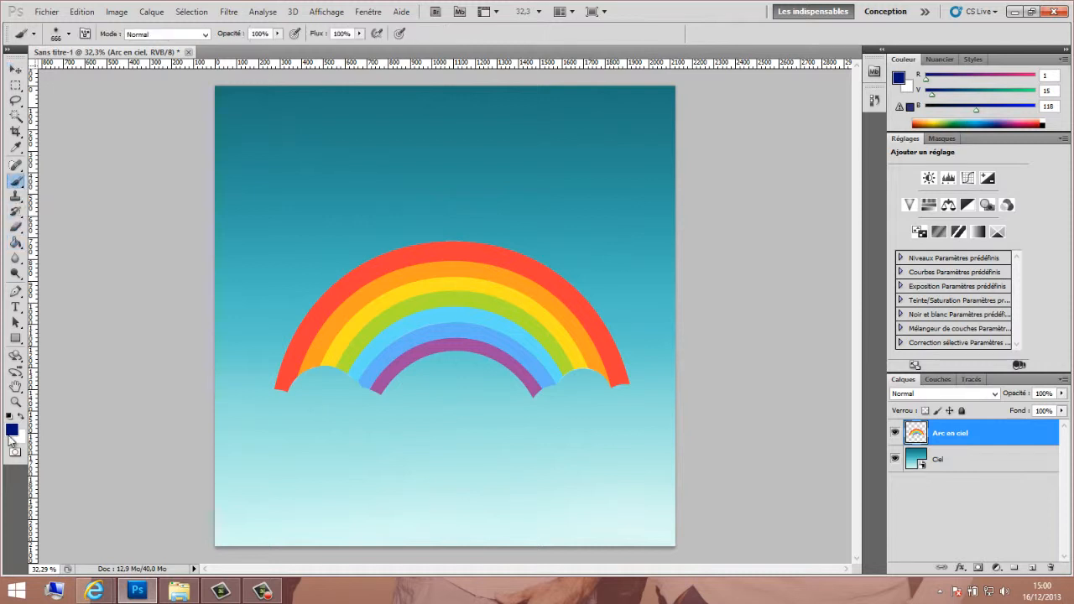
left_click(11, 418)
left_click(18, 418)
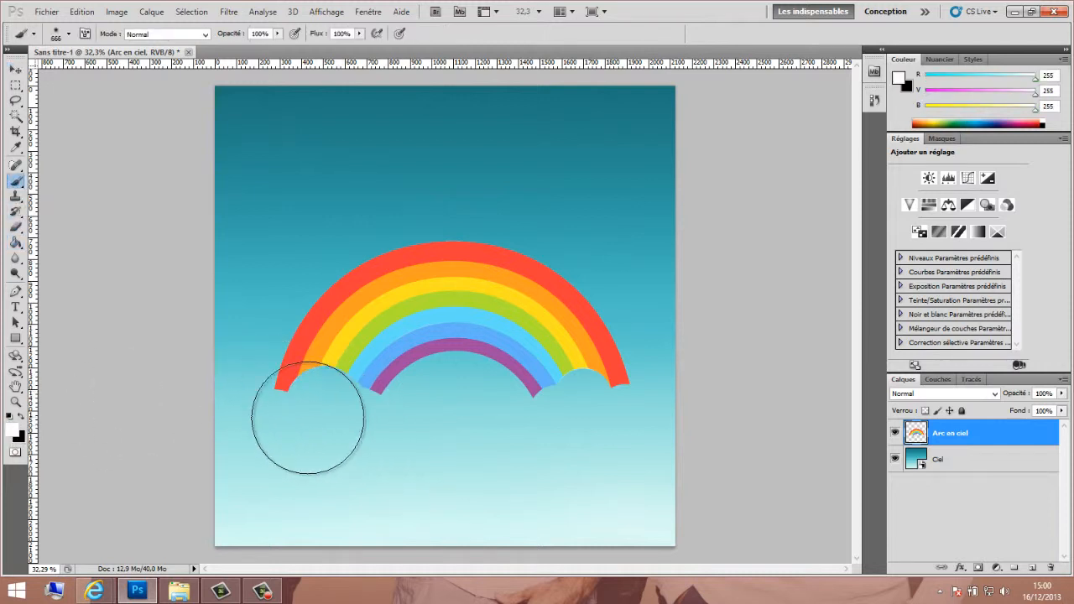
mouse_move(293, 406)
left_mouse_down()
mouse_move(316, 395)
mouse_move(379, 419)
mouse_move(348, 476)
left_mouse_up()
mouse_move(560, 403)
left_mouse_down()
mouse_move(610, 405)
mouse_move(504, 430)
left_mouse_up()
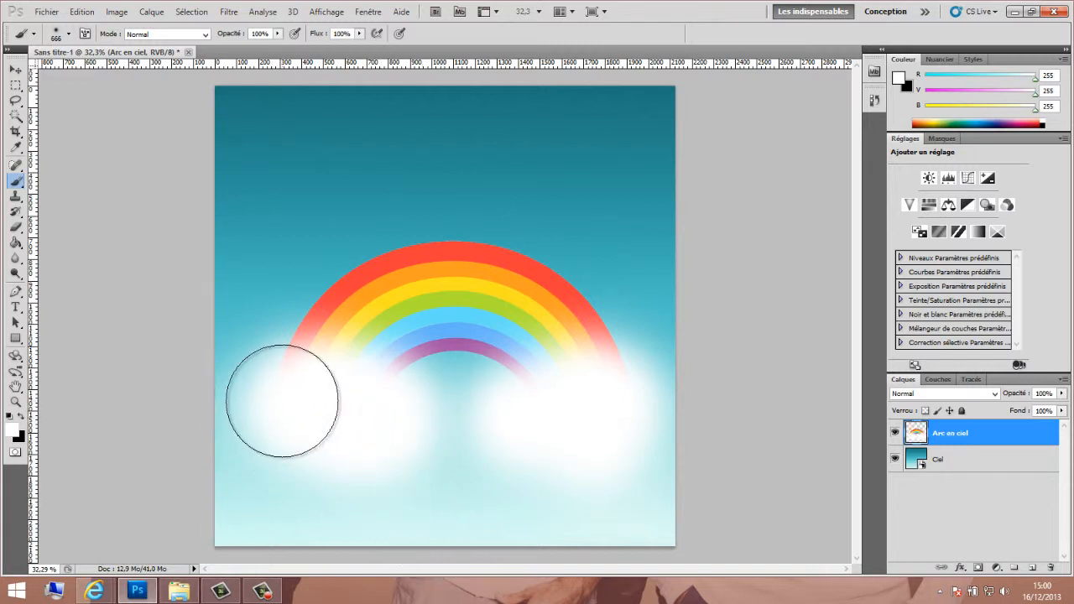
left_click(311, 424)
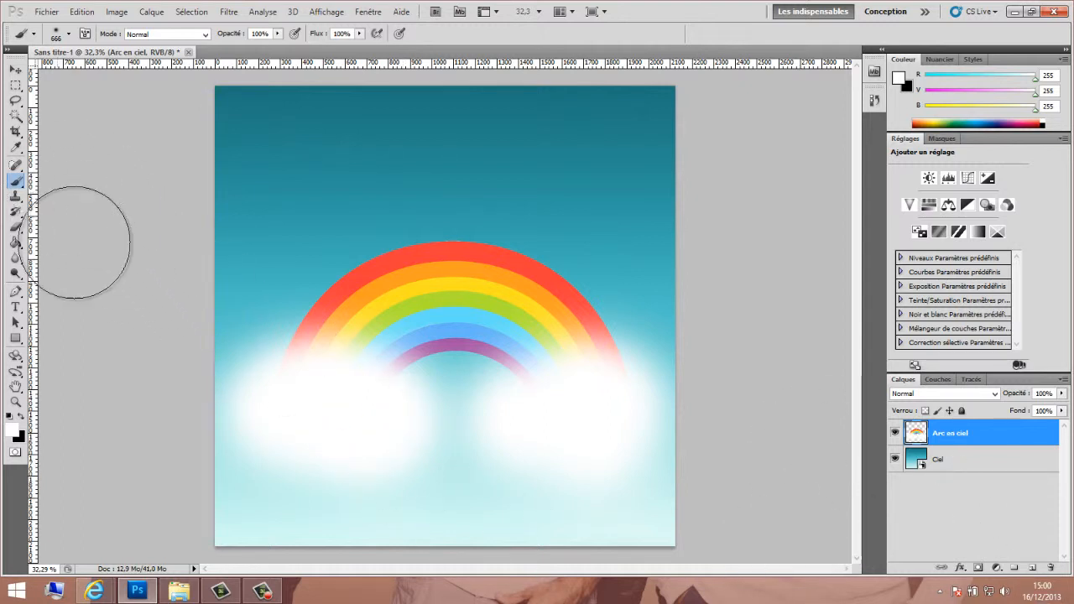
- Add a new layer above Arc en ciel and enter the text MAGNETIIX TUTORIEL over the painted clouds
left_click(940, 508)
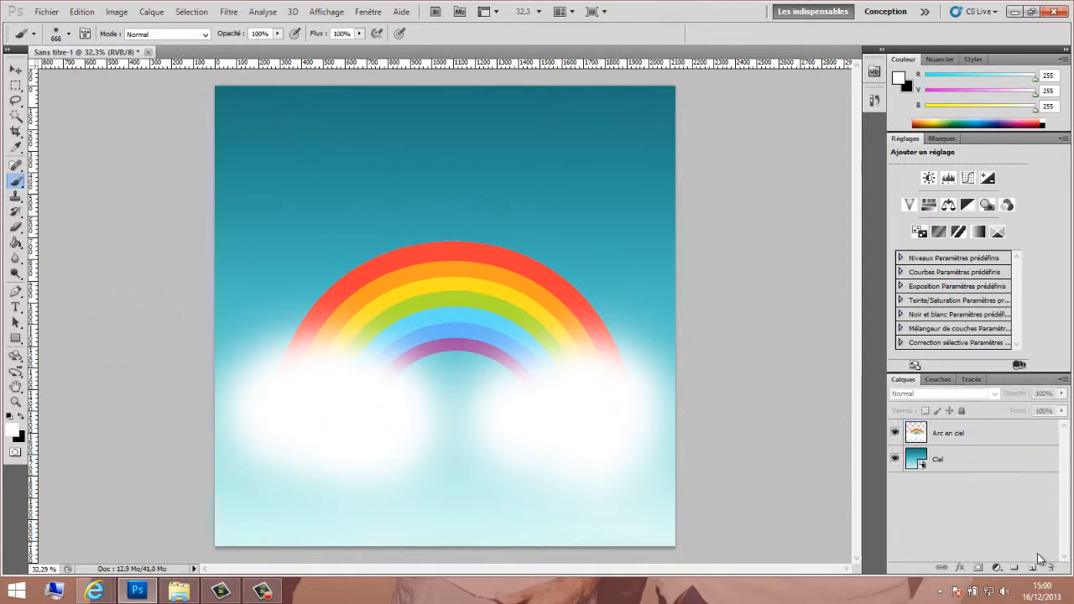
left_click(1033, 568)
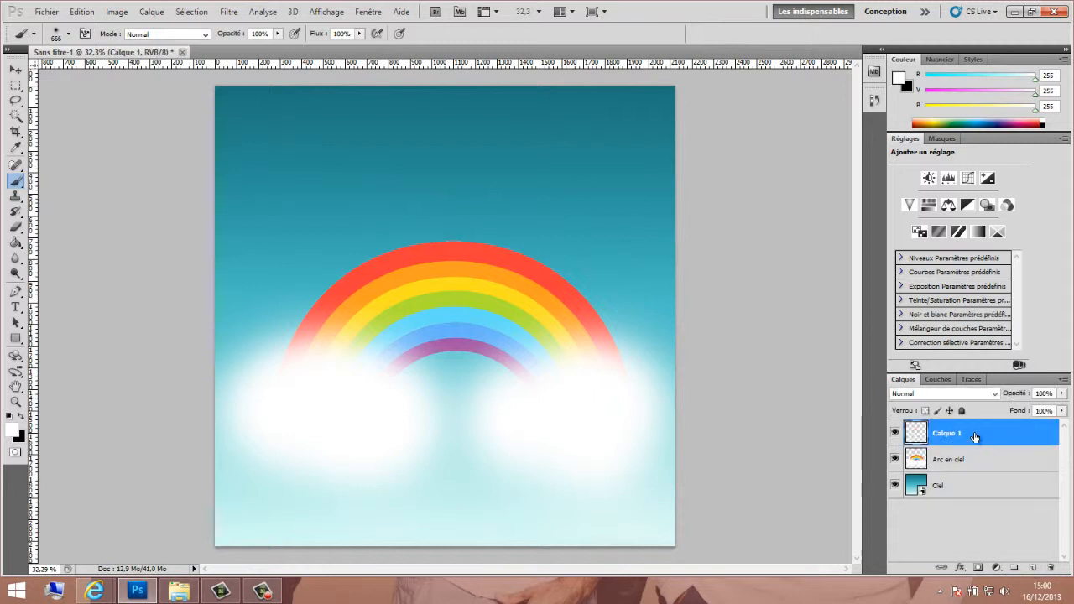
left_click(15, 307)
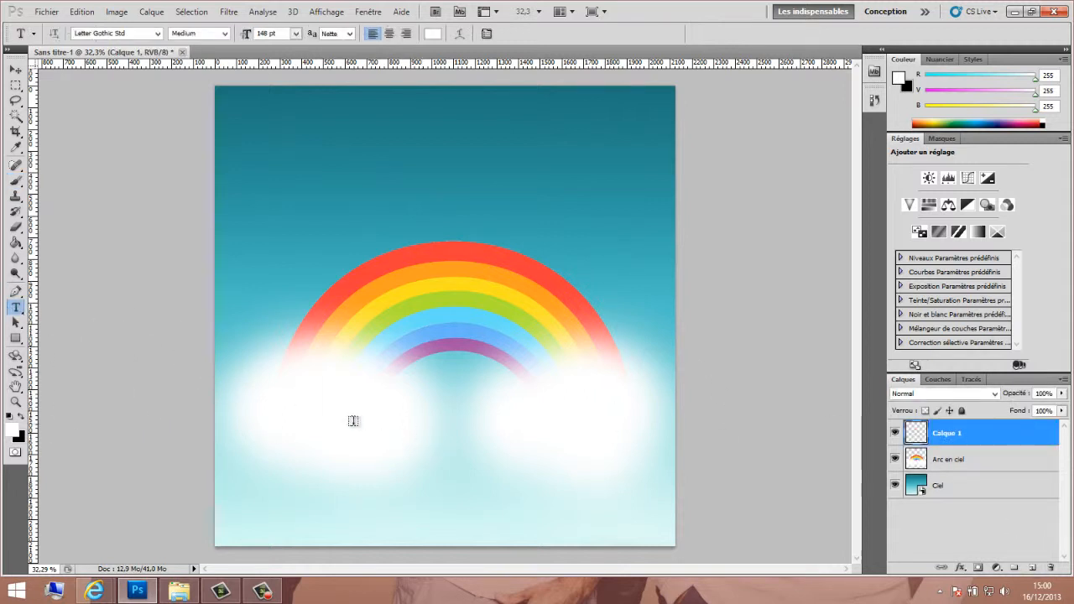
left_click(353, 422)
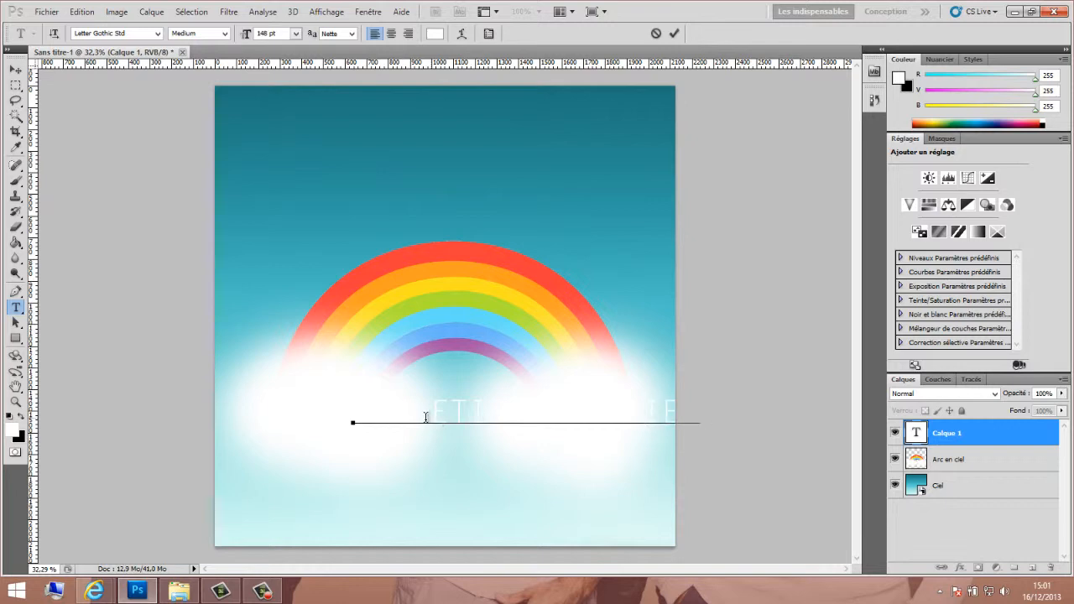
- Colour the whole text black (000000) and move it left so it is centred under the rainbow
key("ctrl+a")
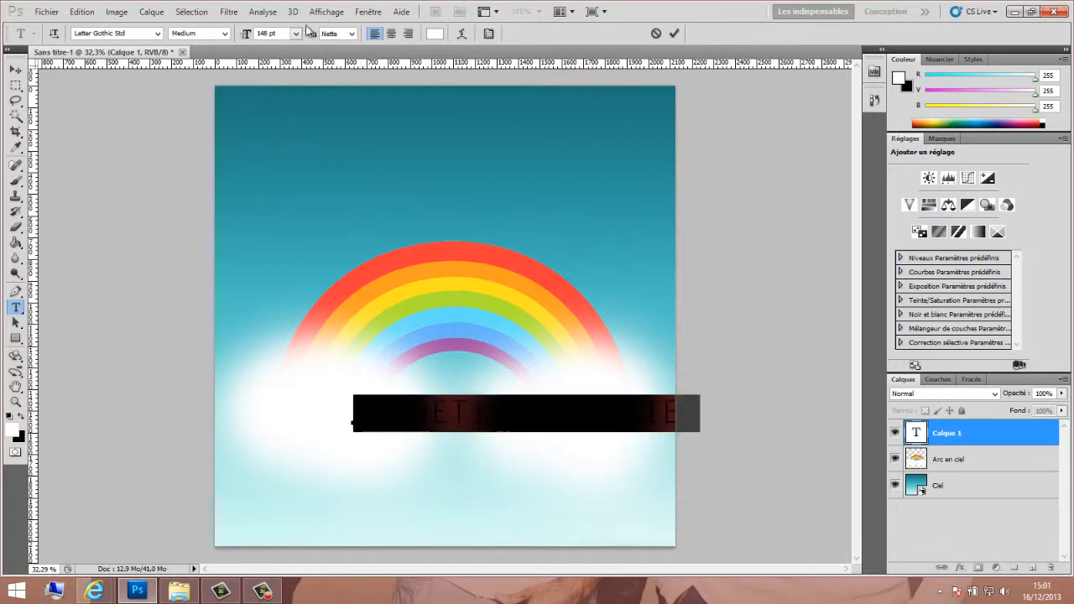
left_click(435, 34)
left_click_drag(214, 269, 104, 592)
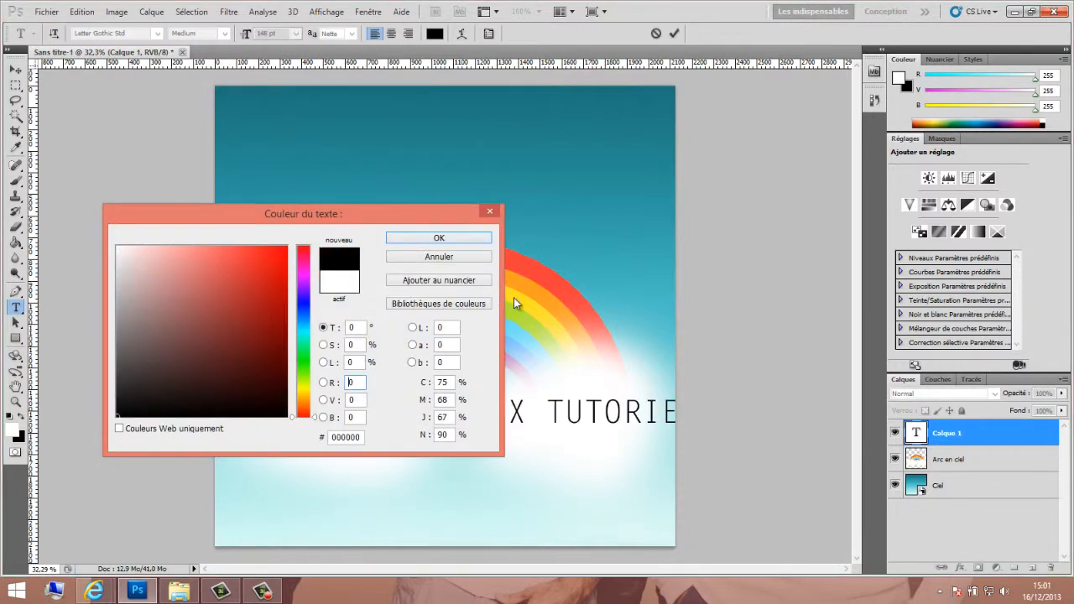
left_click(461, 243)
left_click_drag(575, 469, 504, 465)
- Set the font size of the letters AGNETIIX to 100 pt, leaving the initial M larger
left_click(437, 408)
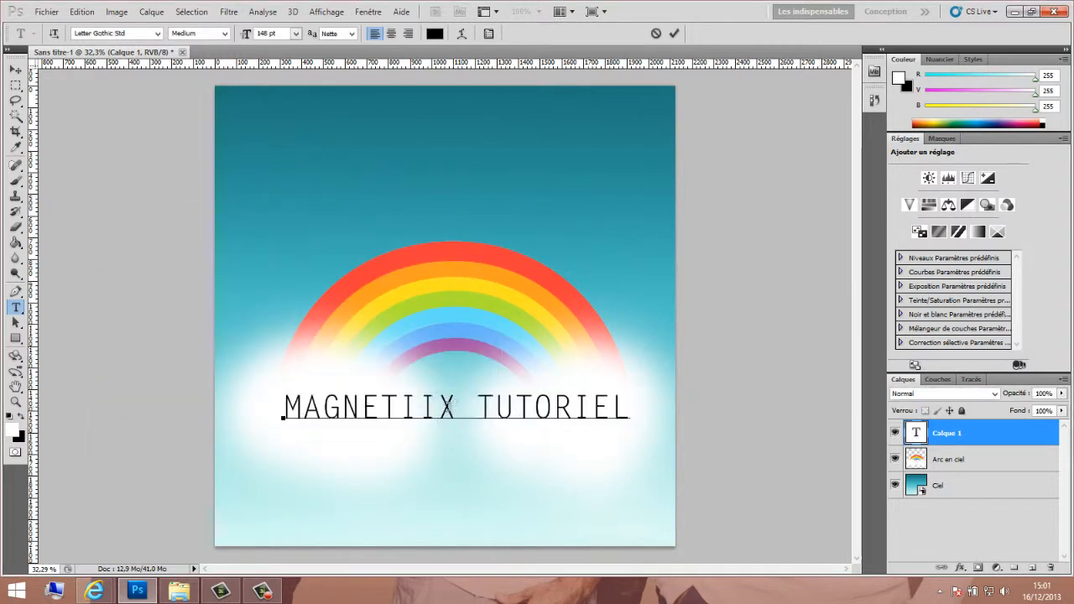
left_click_drag(457, 409, 302, 409)
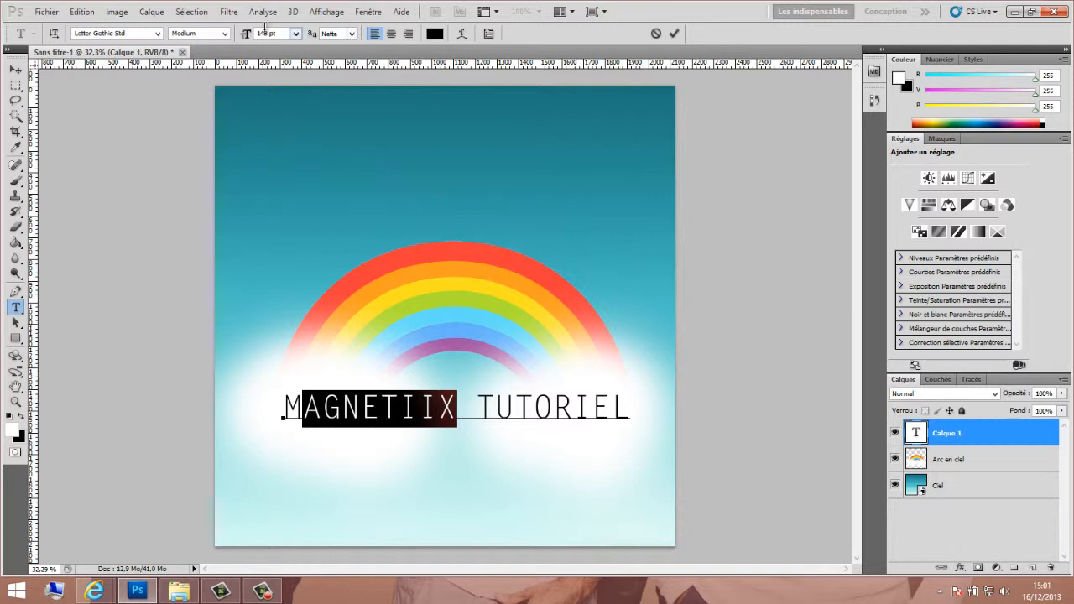
left_click(273, 32)
key("BackSpace")
key("BackSpace")
key("BackSpace")
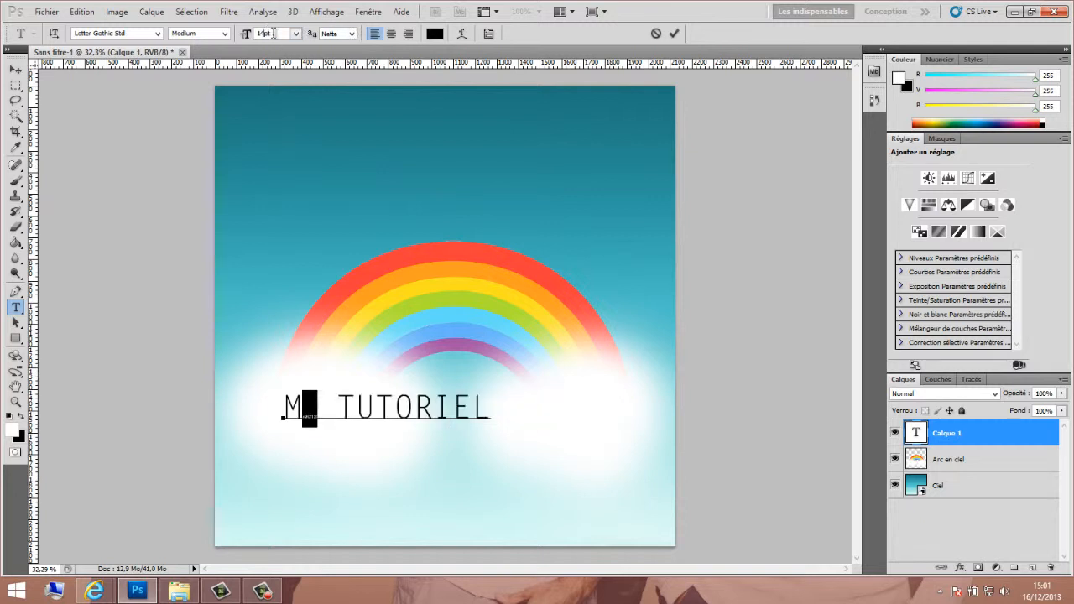
type("00")
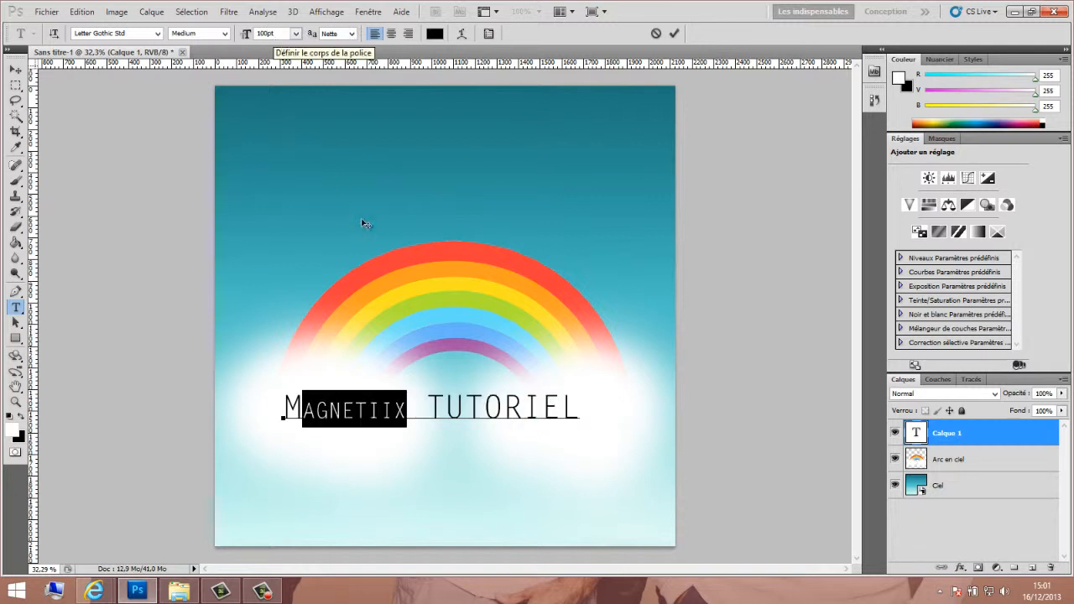
- Recentre the resized text across the two clouds and commit the text editing
left_click(521, 409)
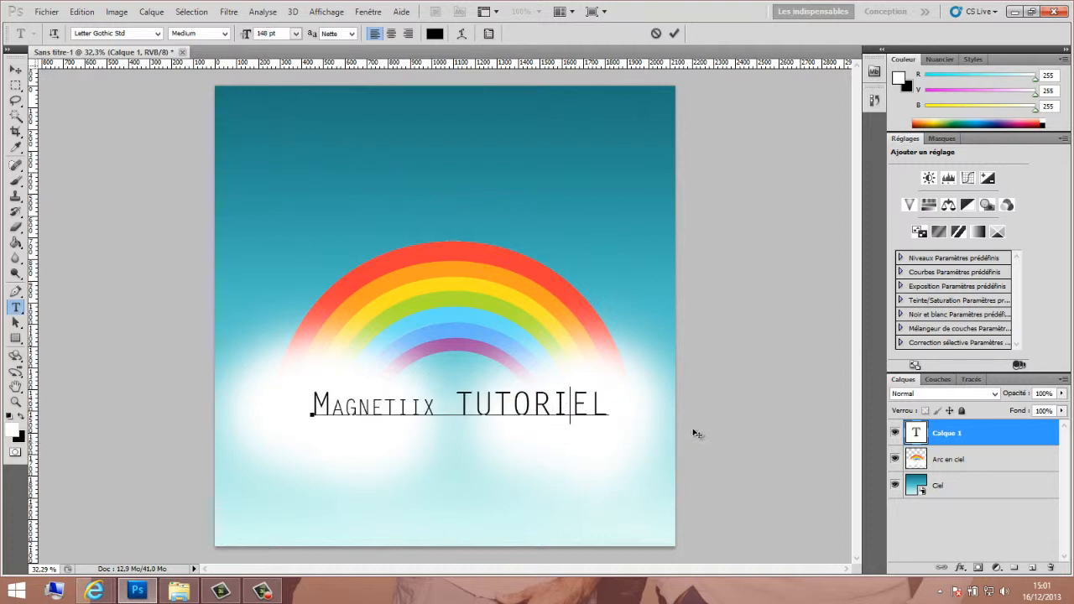
left_click_drag(561, 447, 556, 450)
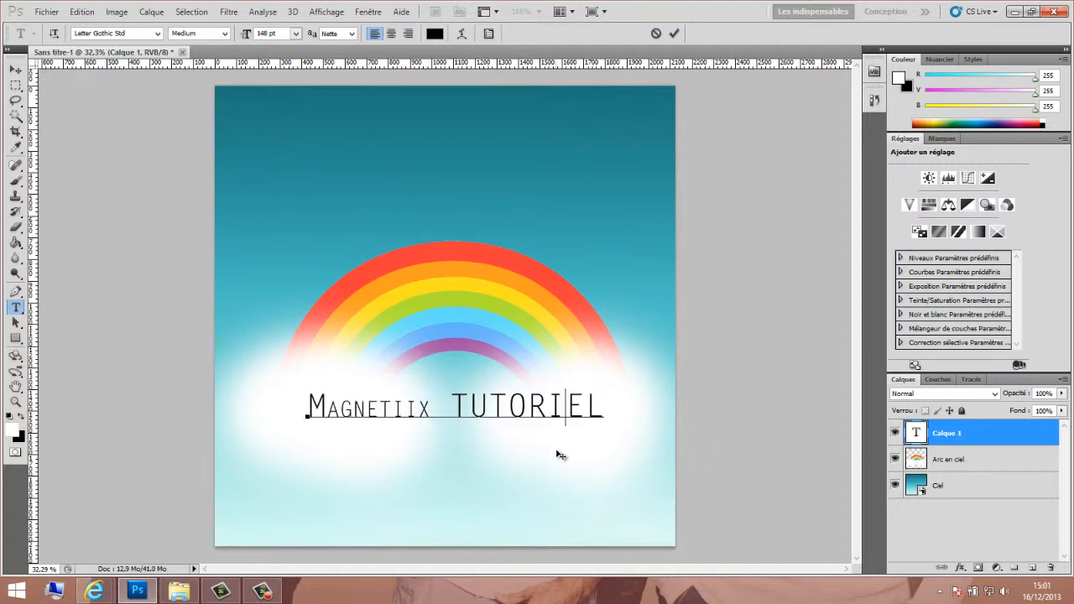
left_click(936, 545)
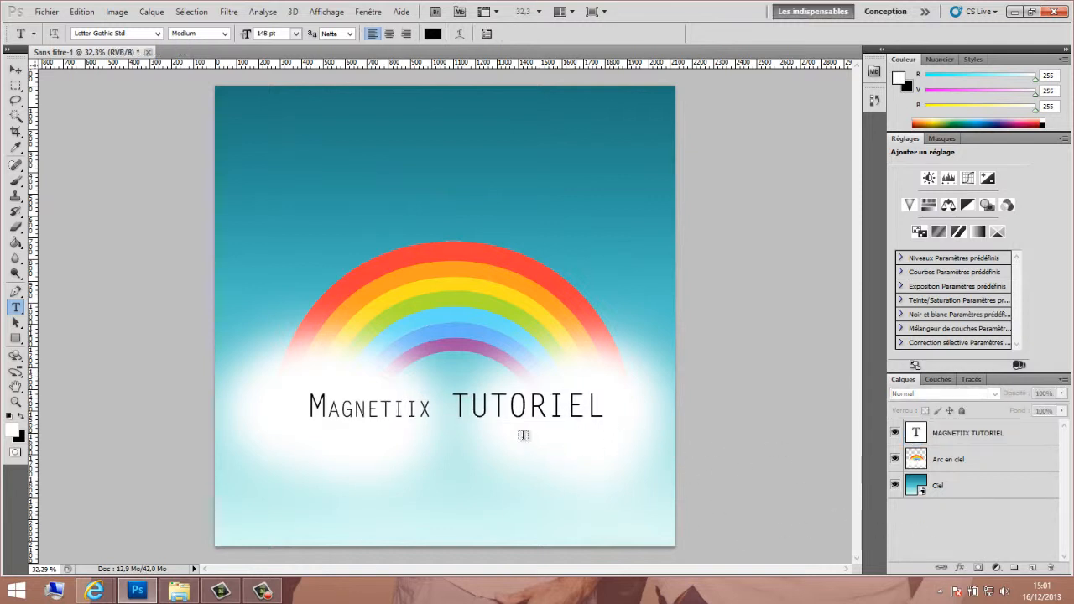
left_click(16, 84)
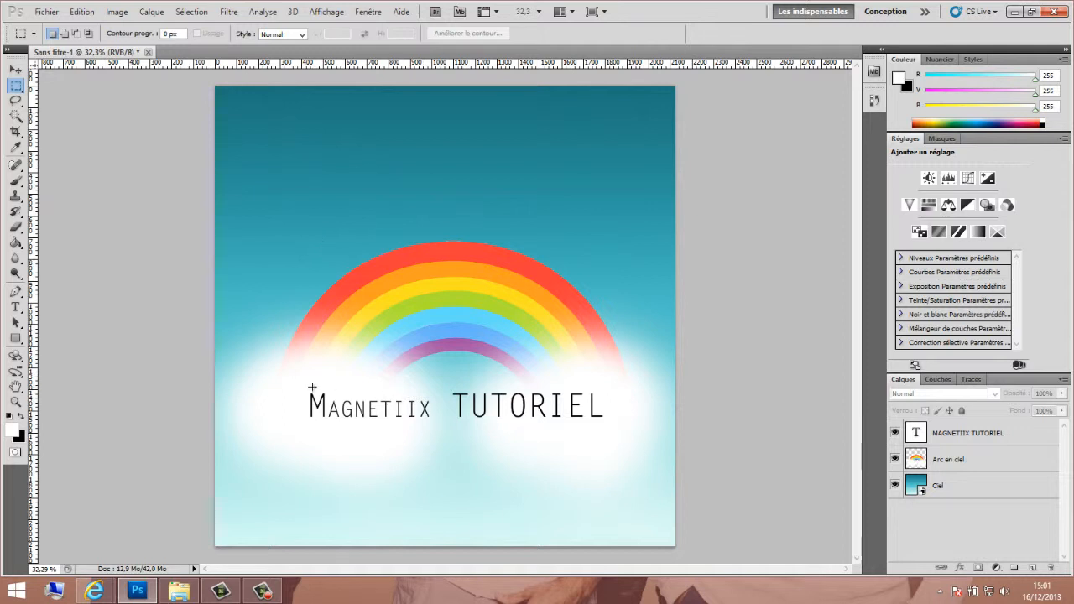
left_click_drag(313, 388, 607, 425)
key("ctrl+d")
key("ctrl+shift+d")
key("ctrl+d")
- Move the MAGNETIIX TUTORIEL text layer slightly lower on the clouds and fine-tune its centring under the rainbow
left_click(978, 470)
left_click(964, 437)
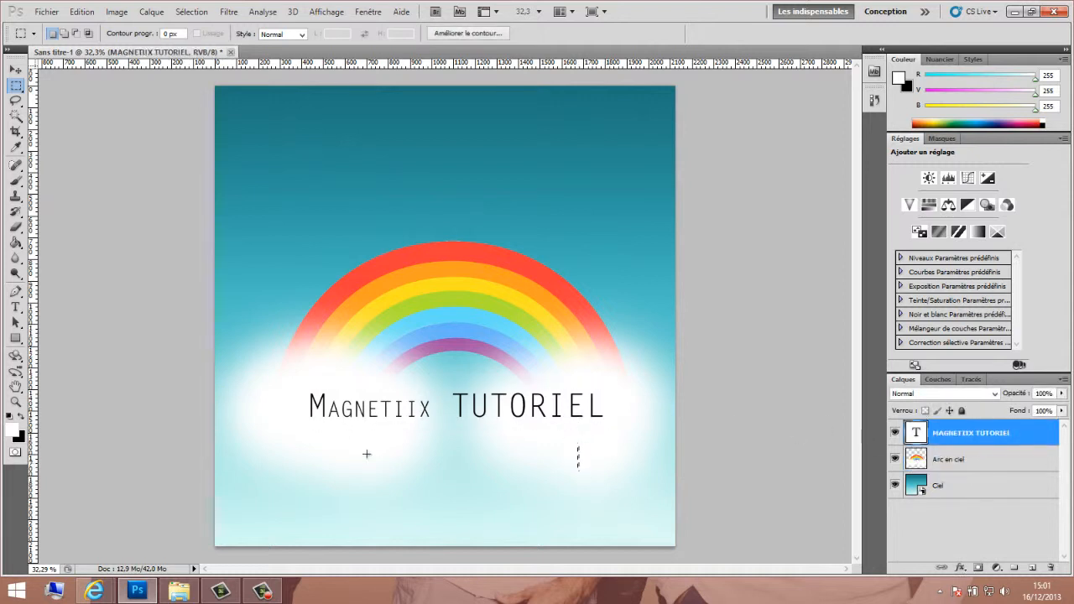
left_click(15, 70)
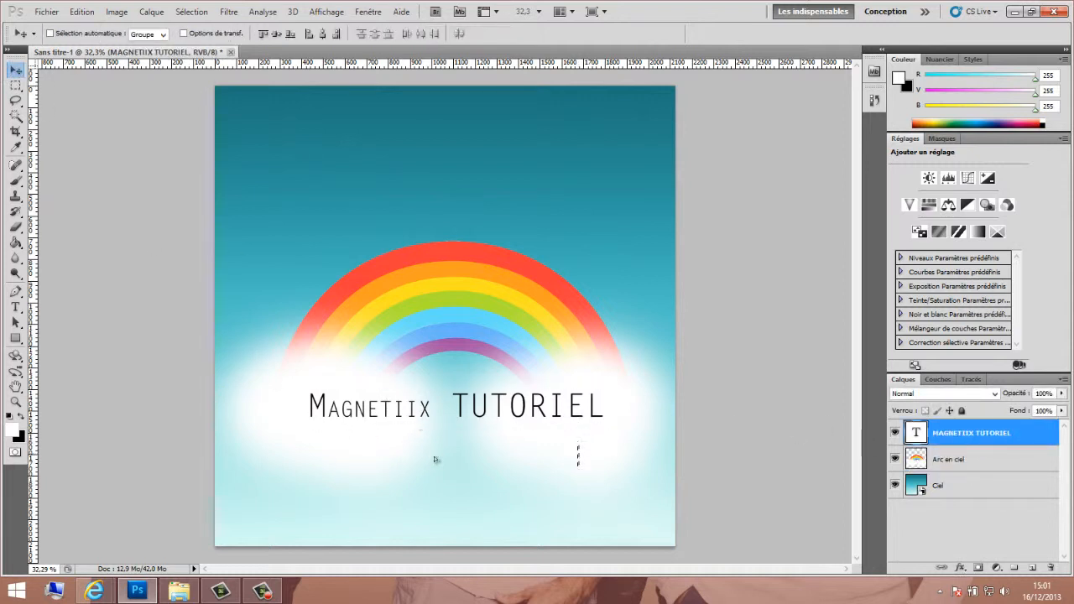
left_click_drag(434, 459, 440, 467)
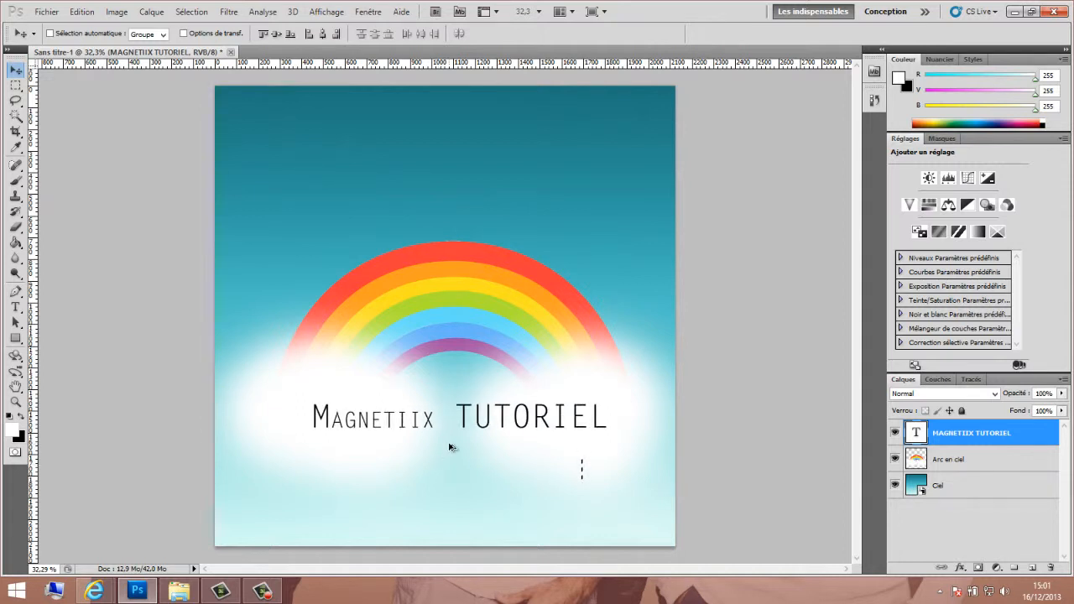
scroll(447, 446, "up", 5)
scroll(440, 430, "down", 1)
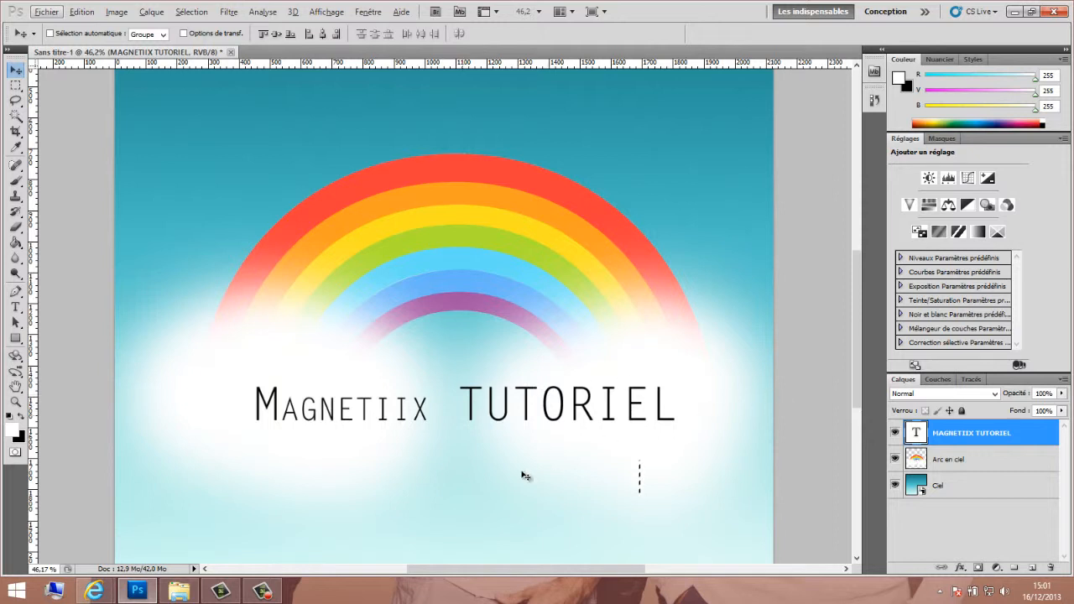
left_click_drag(526, 476, 517, 479)
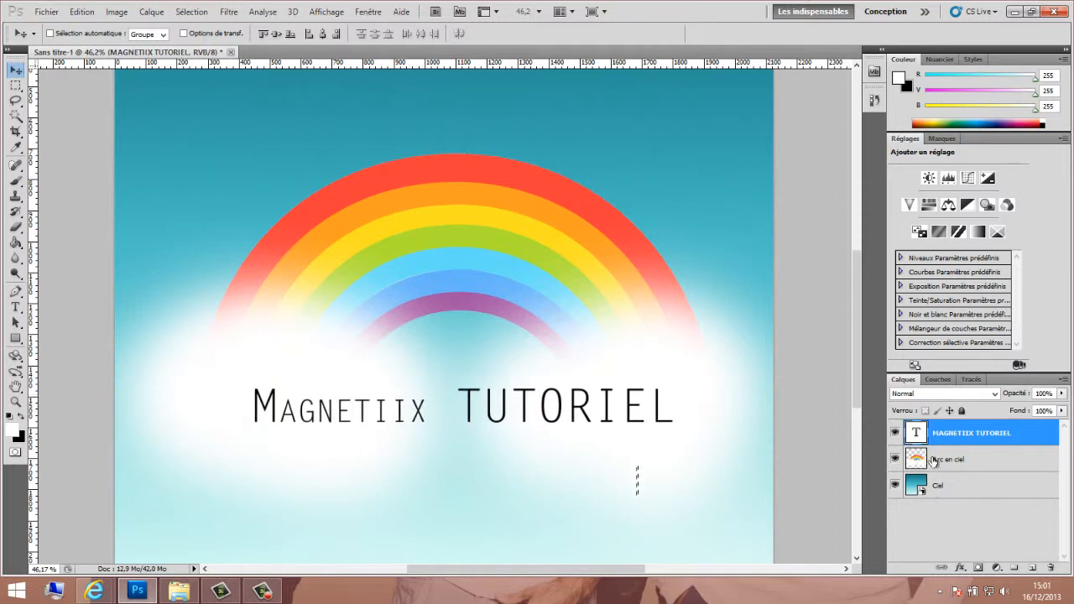
- Add a new layer above the MAGNETIIX TUTORIEL text and rename it Cadre fond
left_click(1032, 568)
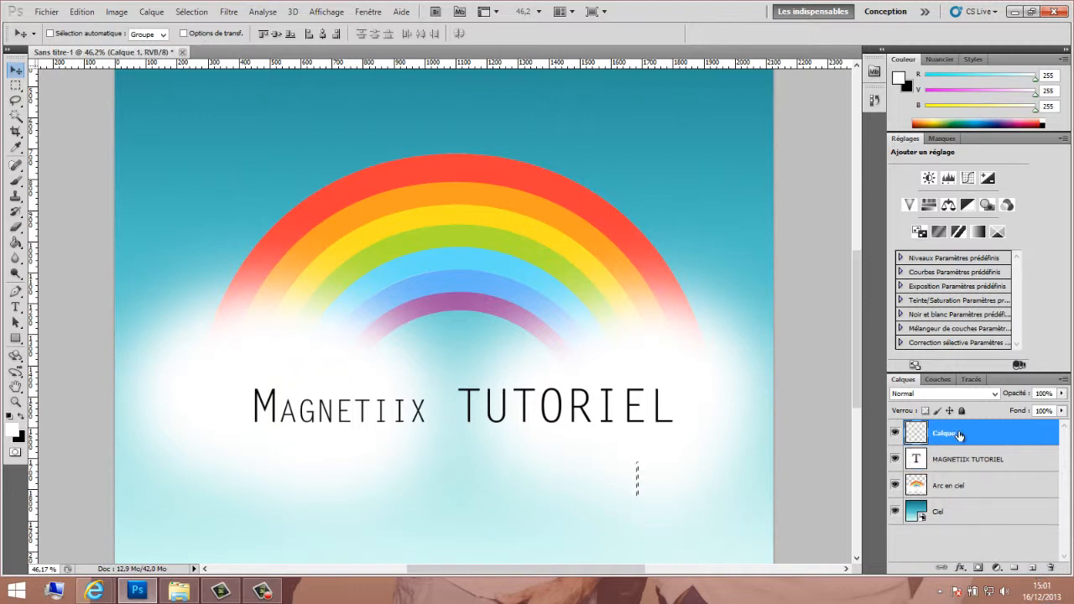
double_click(948, 433)
type("cadre fond")
key("Return")
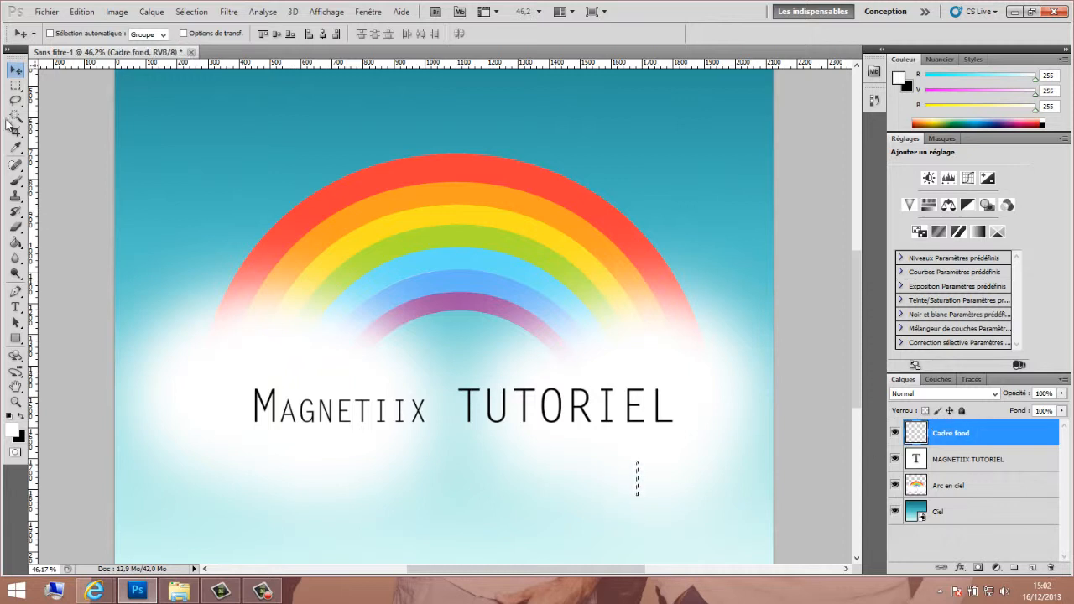
- Make a rectangular selection that encloses the MAGNETIIX TUTORIEL text with a small margin all round
left_click(14, 86)
left_click_drag(238, 378, 687, 435)
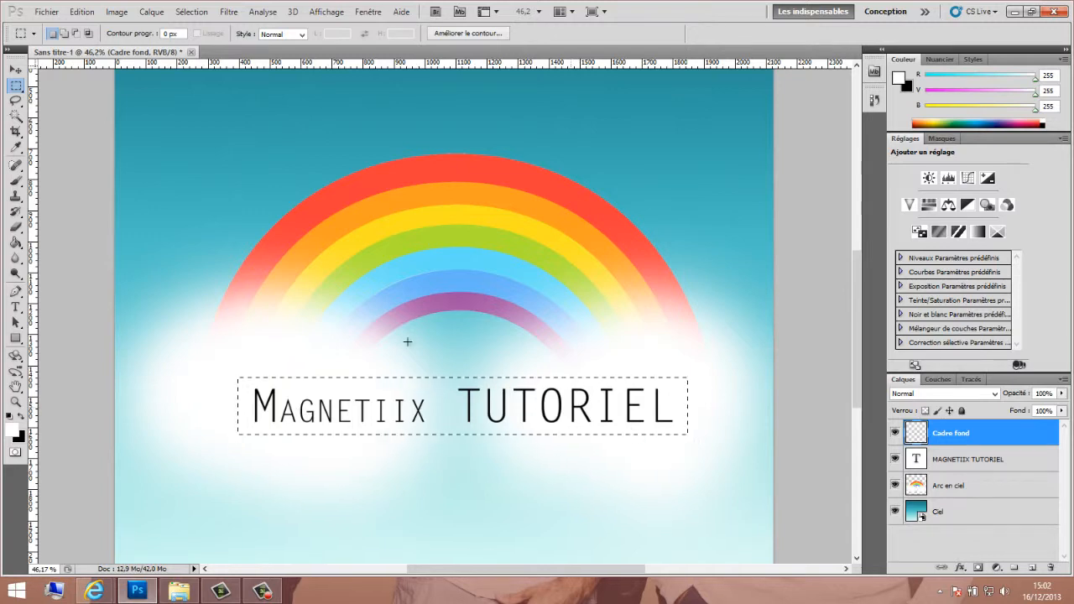
left_click(192, 13)
left_click(194, 17)
- Change the gradient's start colour to light blue 42deff and fill the rectangular selection with the reflected gradient from its centre
left_click(16, 226)
left_click(16, 243)
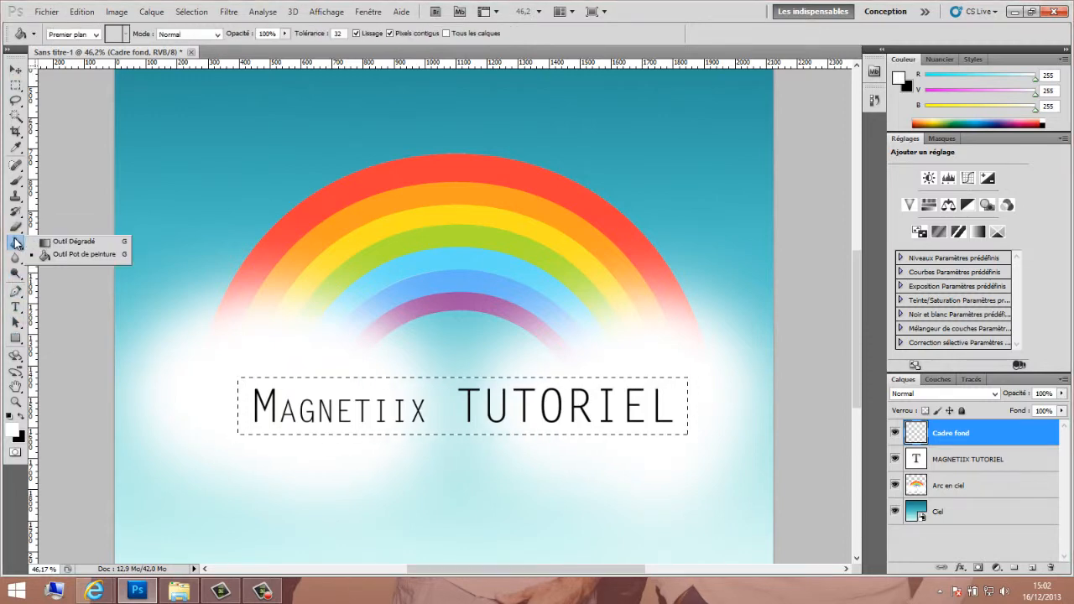
left_click(55, 243)
left_click(61, 34)
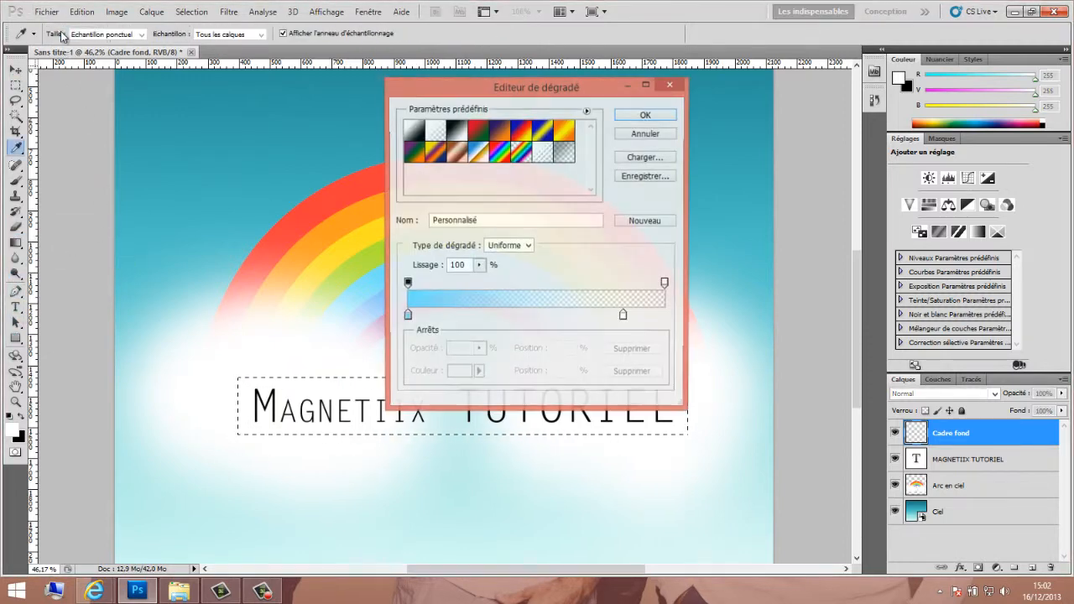
double_click(407, 318)
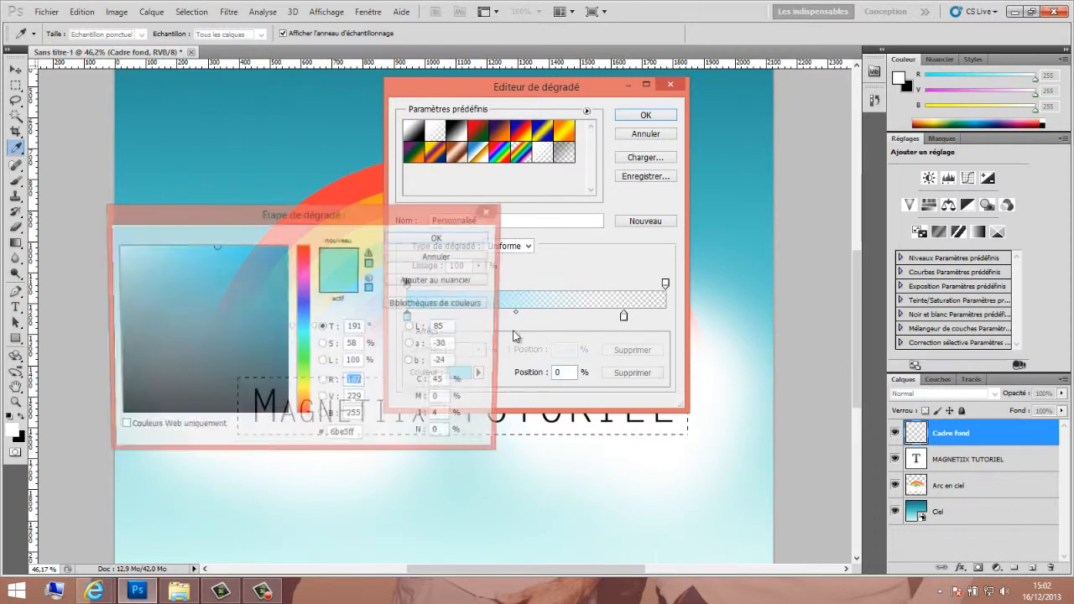
left_click_drag(244, 255, 250, 246)
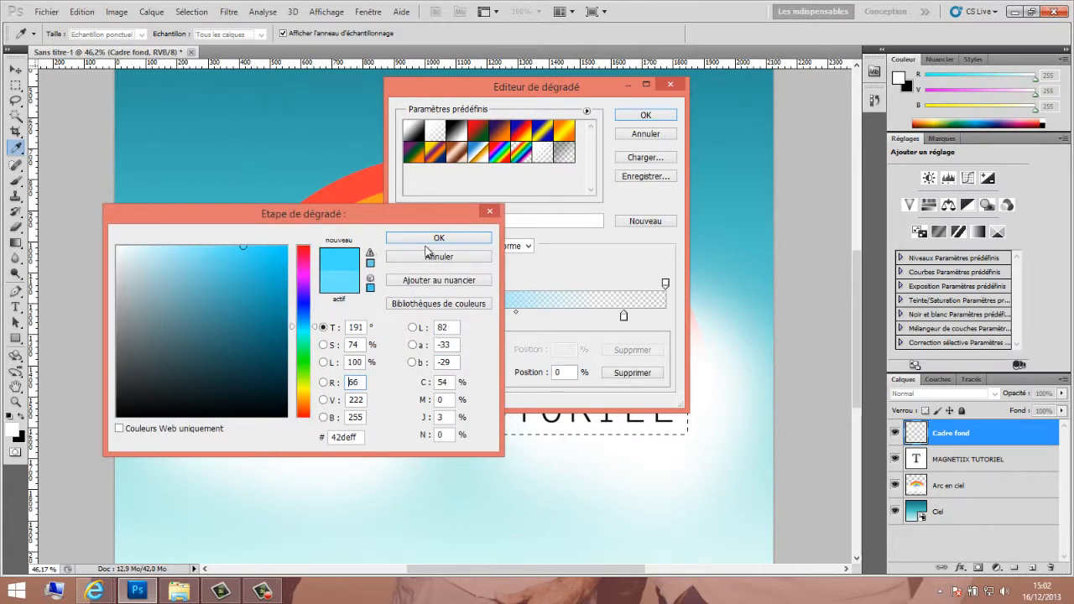
left_click(431, 240)
left_click(646, 116)
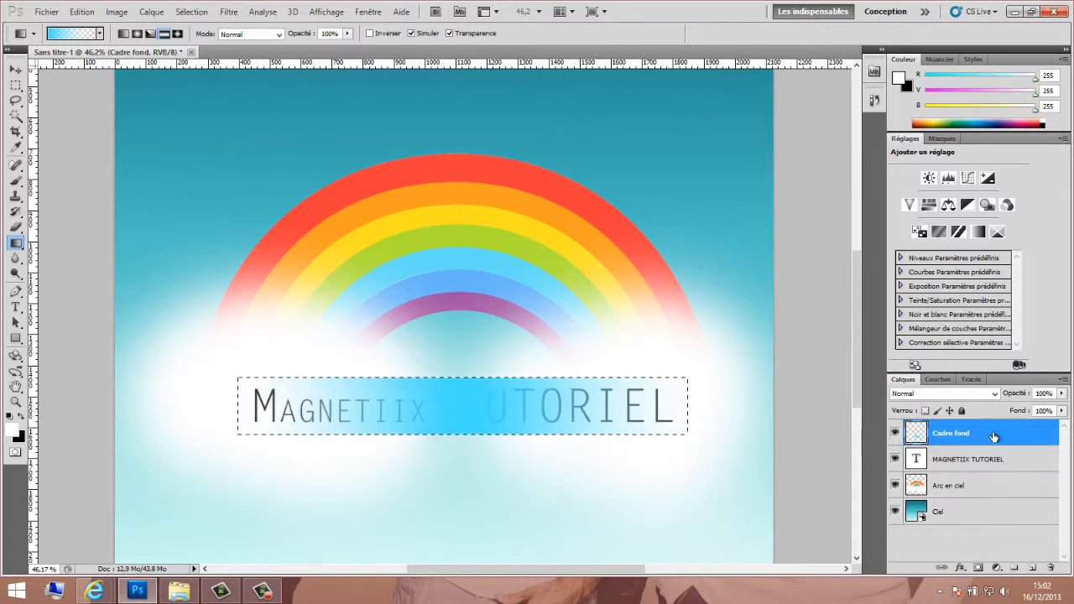
- Redraw the blue gradient outward from the centre of the selection and place the Cadre fond layer beneath the text layer
left_click_drag(979, 449, 963, 470)
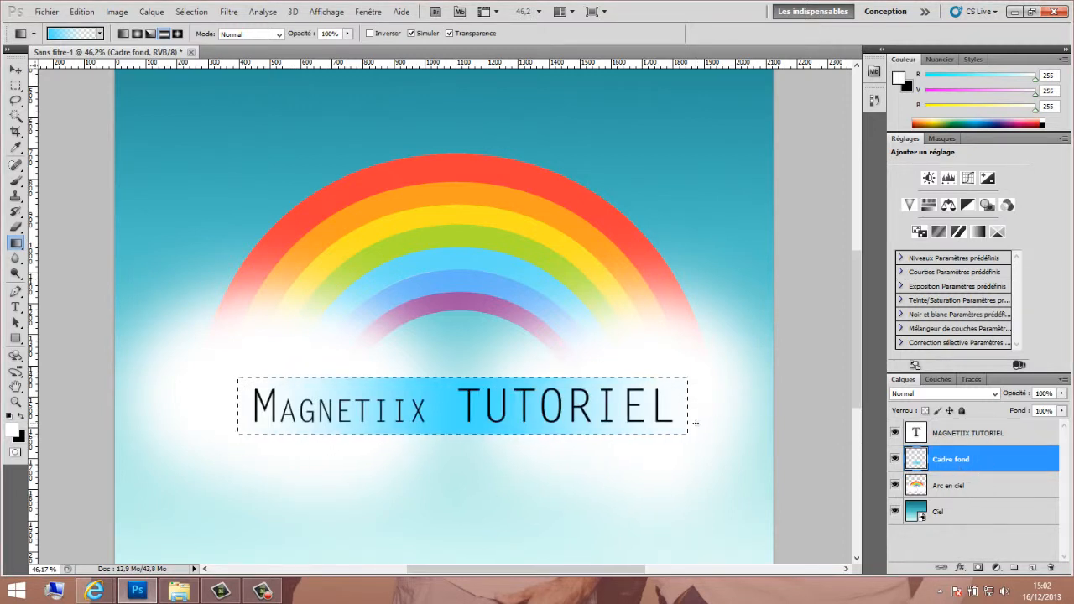
key("ctrl+z")
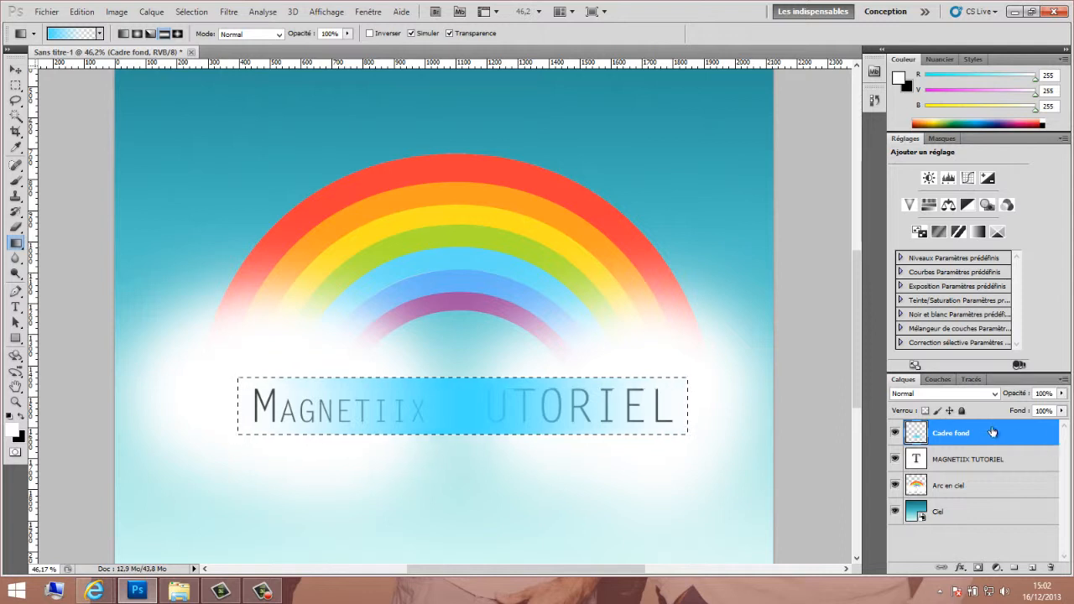
left_click(874, 99)
left_click(793, 136)
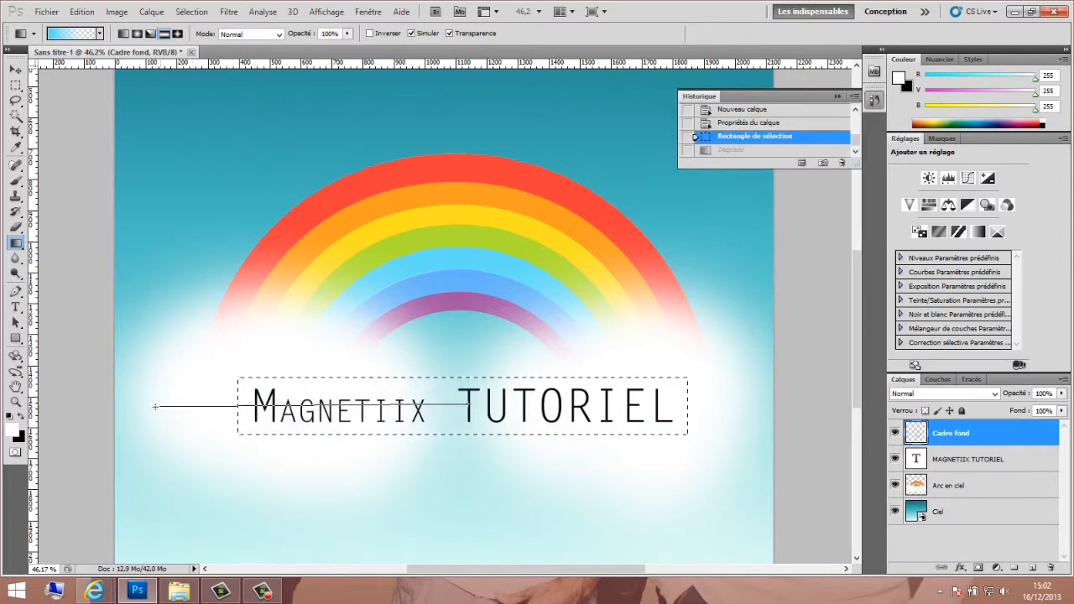
key("ctrl+z")
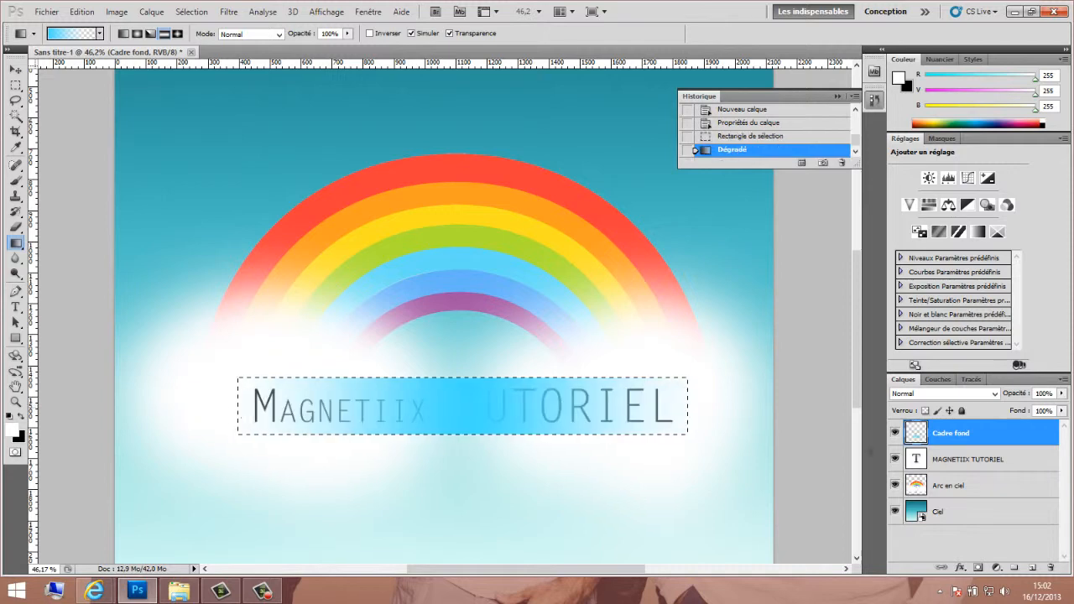
left_click_drag(1001, 440, 998, 471)
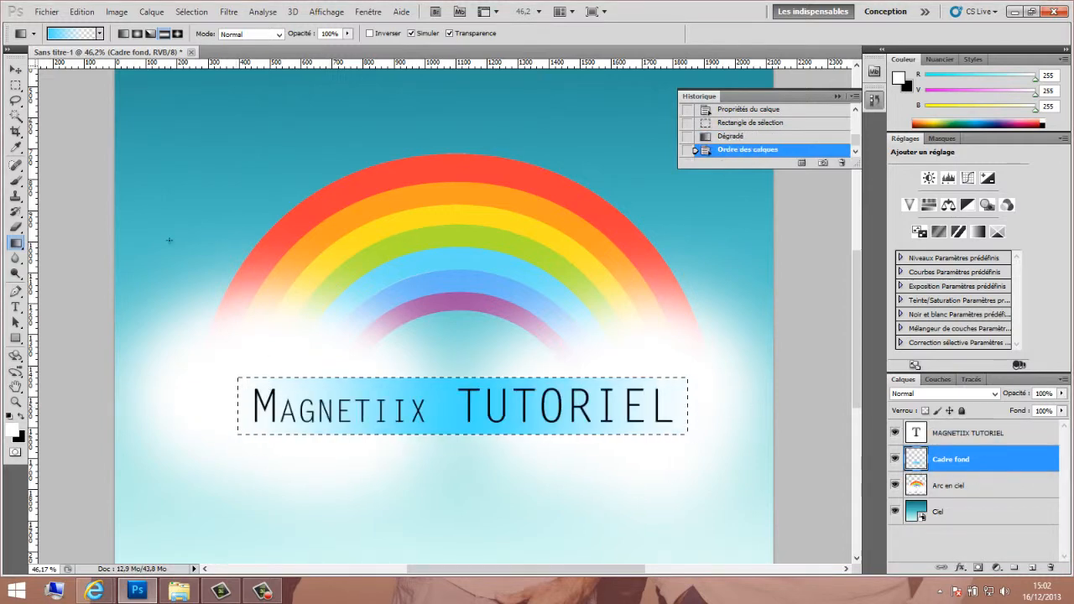
- Turn the rectangular selection into a thin border selection around the blue panel with the Cadre modification
left_click(191, 12)
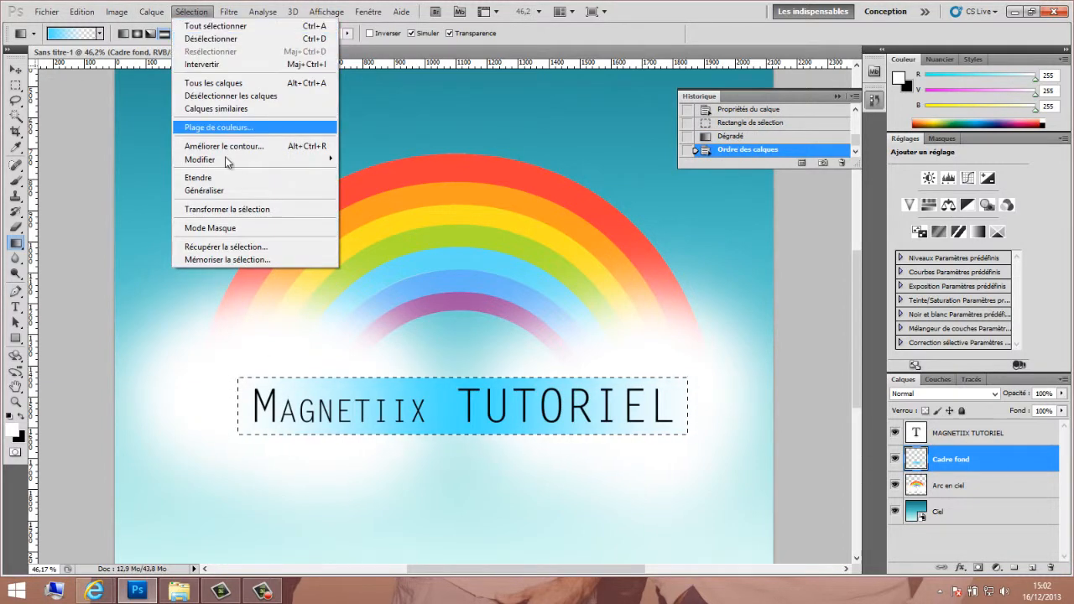
mouse_move(252, 161)
left_click(373, 162)
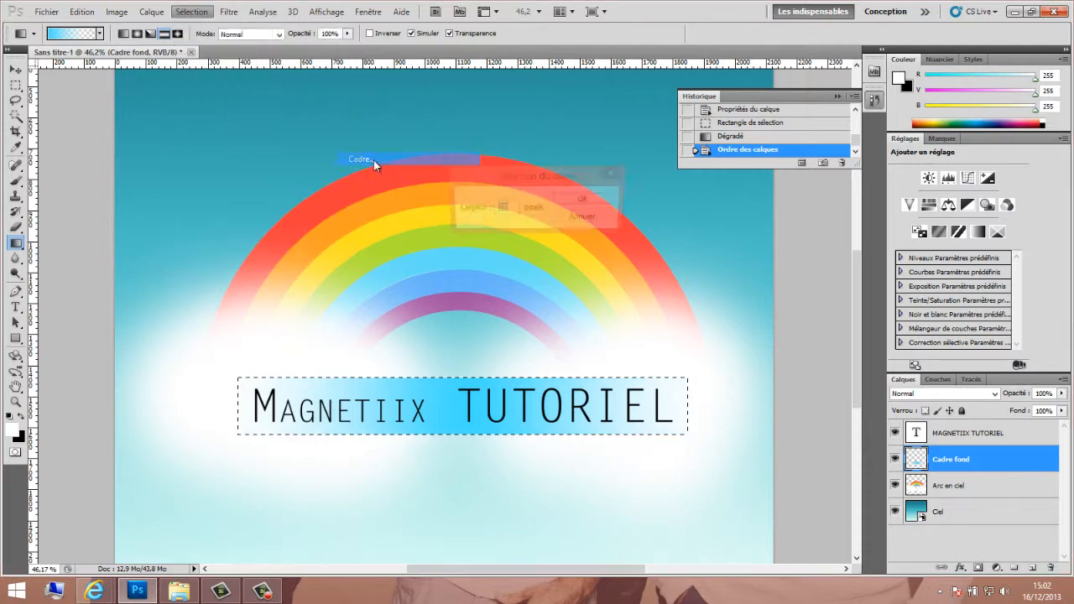
left_click(569, 202)
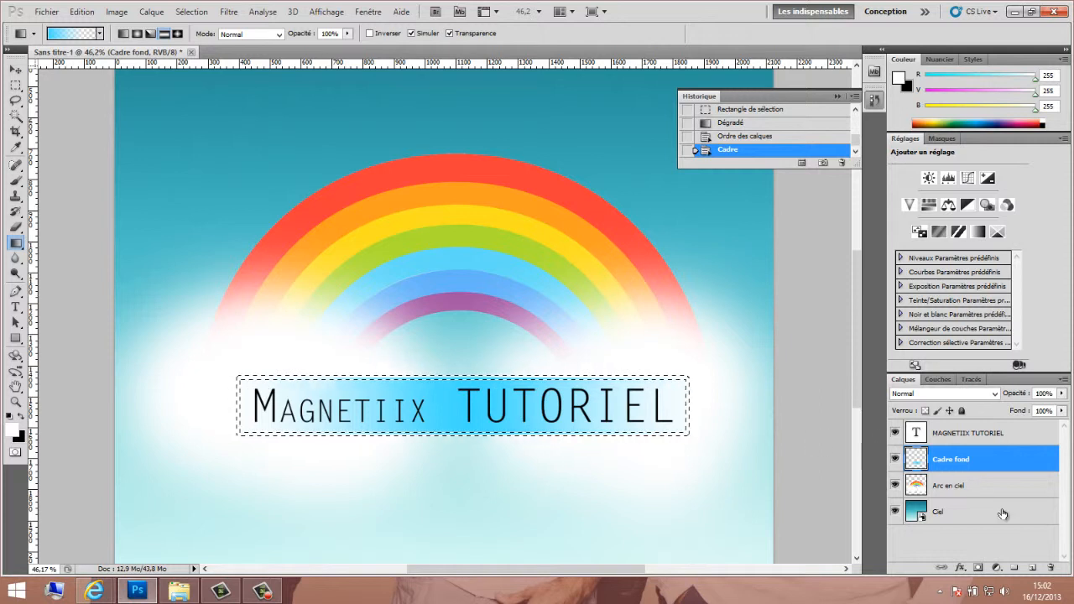
- Add a new layer above Cadre fond and name it Cadre Contour
left_click(1032, 568)
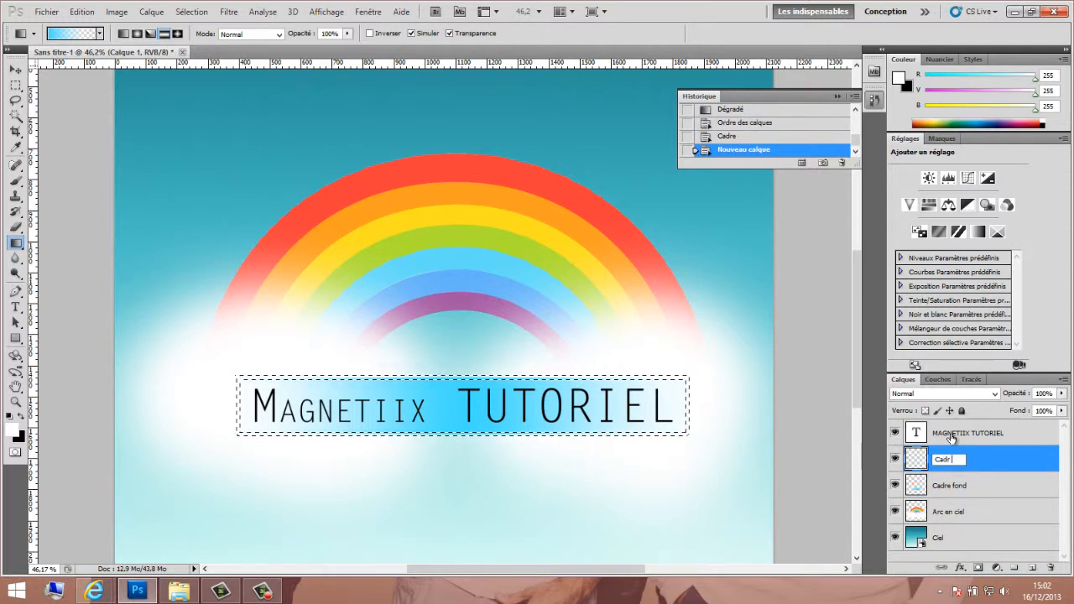
type("Contour")
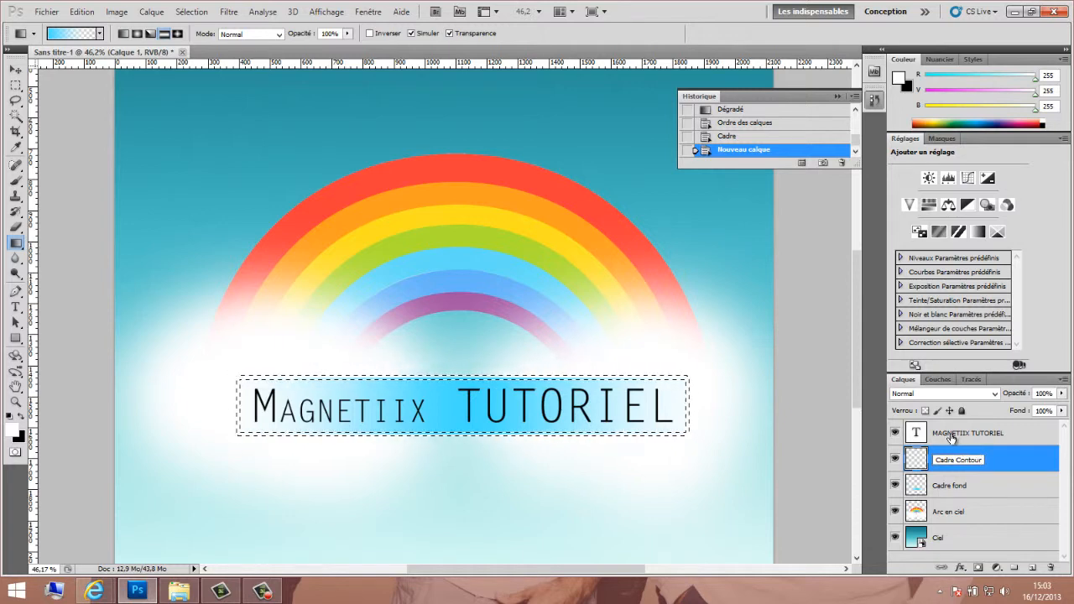
key("Return")
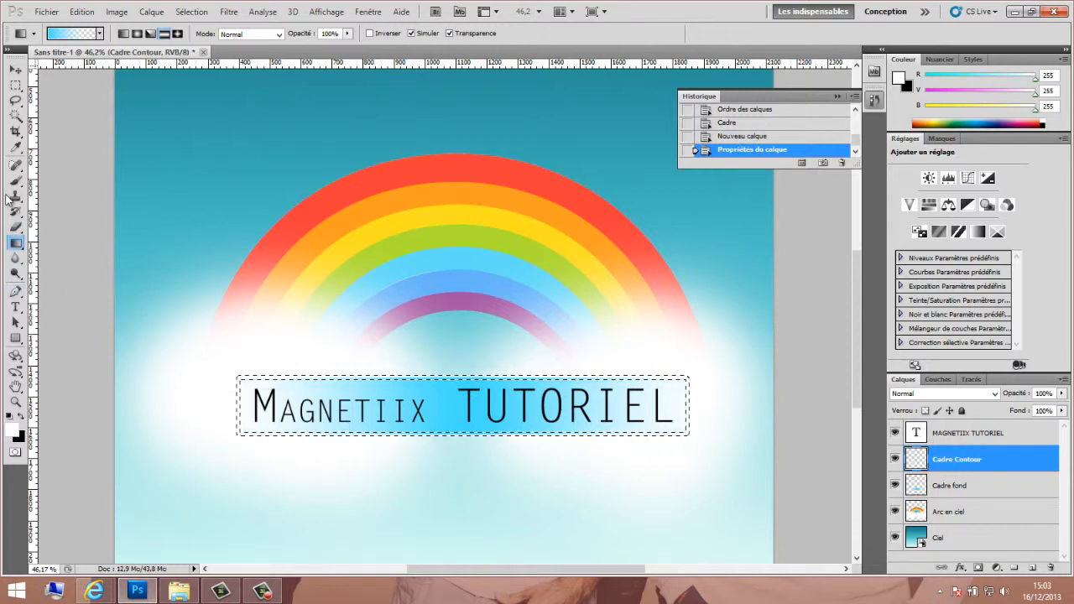
- Paint the whole border selection dark blue (002899) with the brush on the Cadre Contour layer and deselect it
left_click(15, 180)
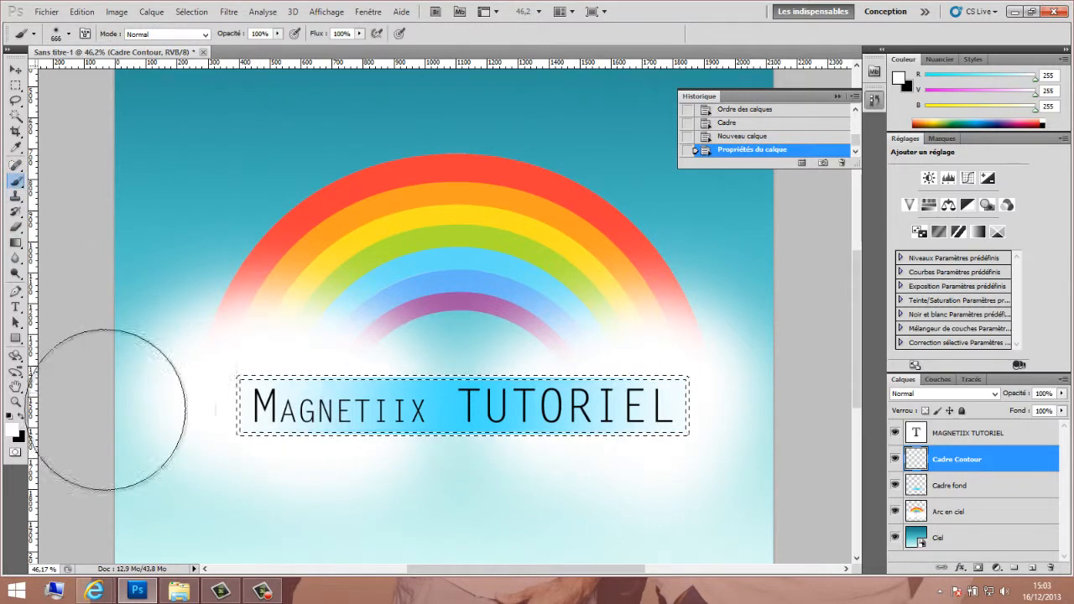
left_click(13, 429)
mouse_move(304, 298)
left_mouse_down()
mouse_move(304, 310)
mouse_move(281, 304)
mouse_move(293, 329)
left_mouse_up()
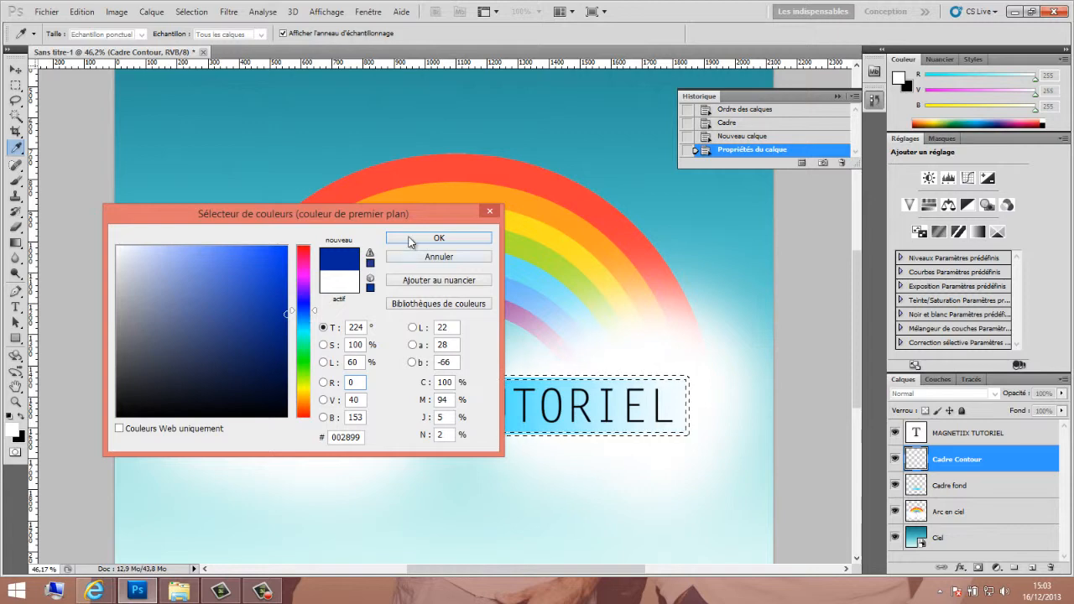
left_click(442, 238)
right_click(262, 397)
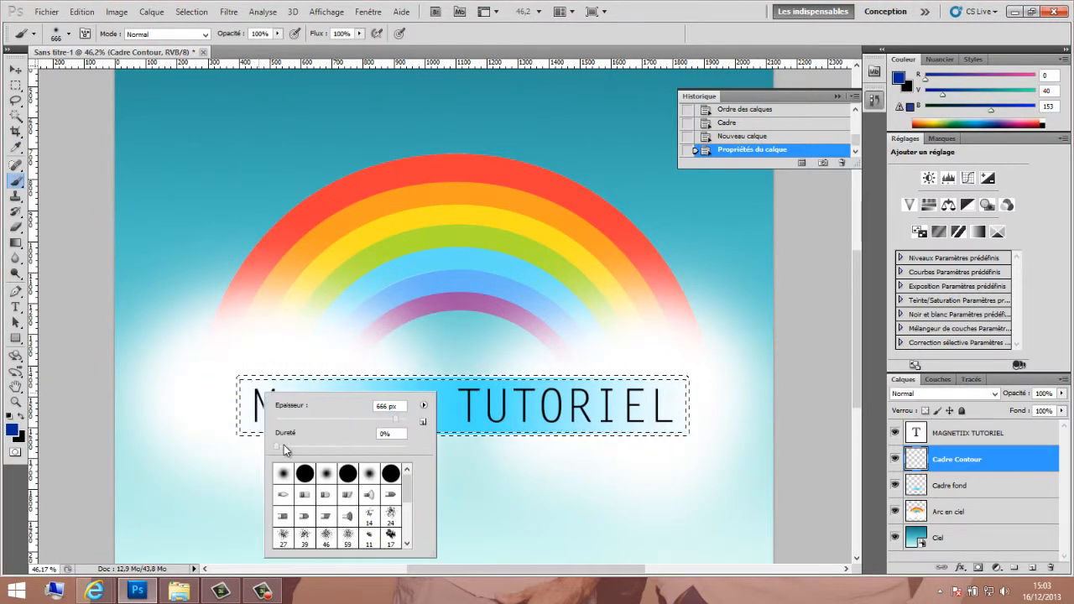
left_click(232, 382)
left_click(231, 382)
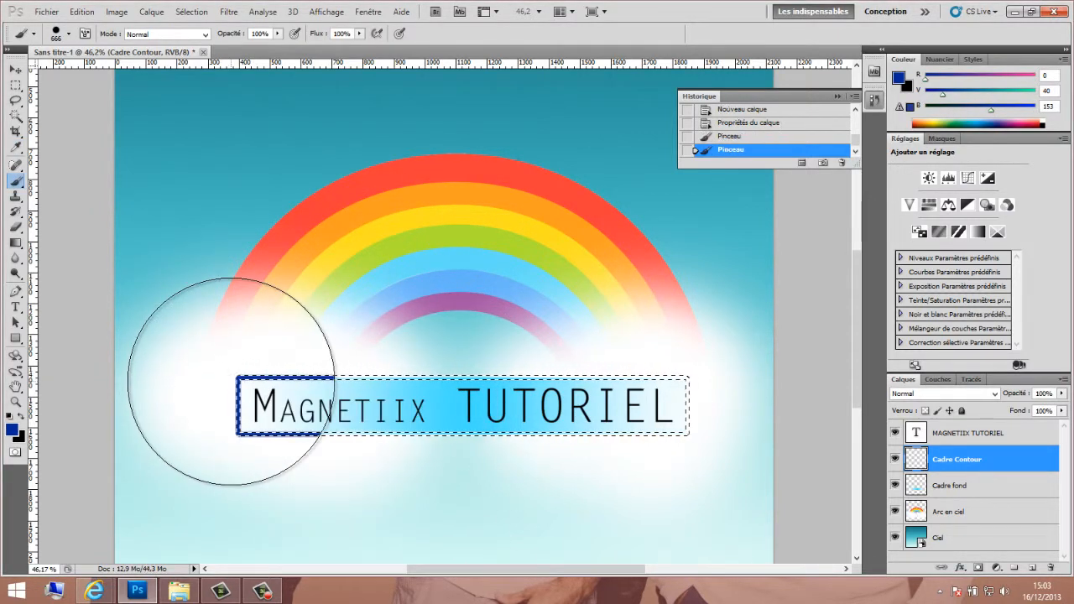
left_click(236, 384)
left_click(240, 385)
left_click_drag(240, 385, 708, 384)
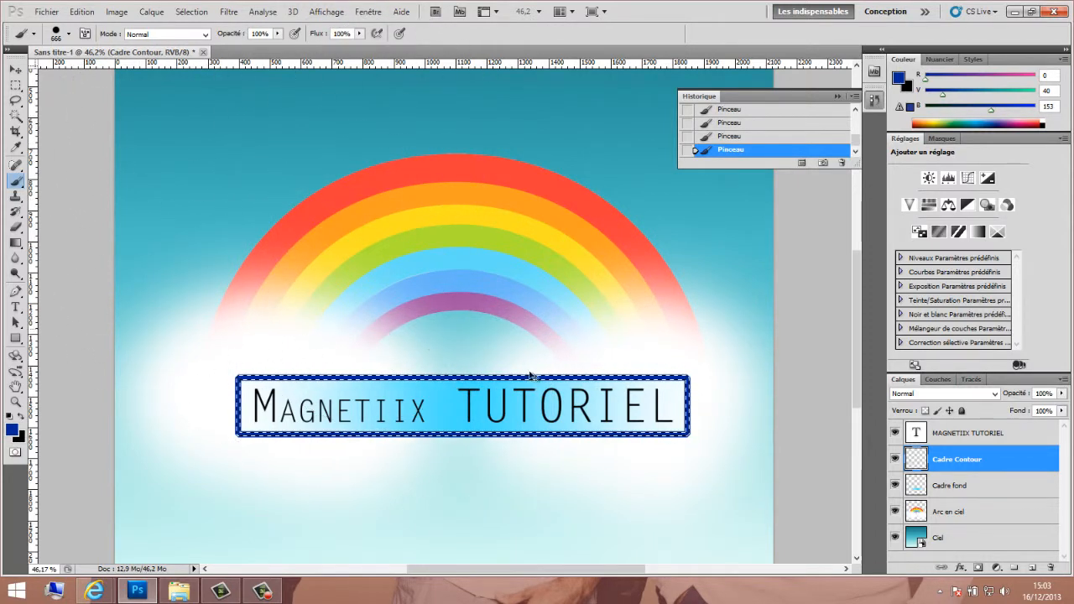
key("ctrl+d")
- Select the vertical side of the dark blue frame beside the L of TUTORIEL and delete it
scroll(764, 452, "up", 5)
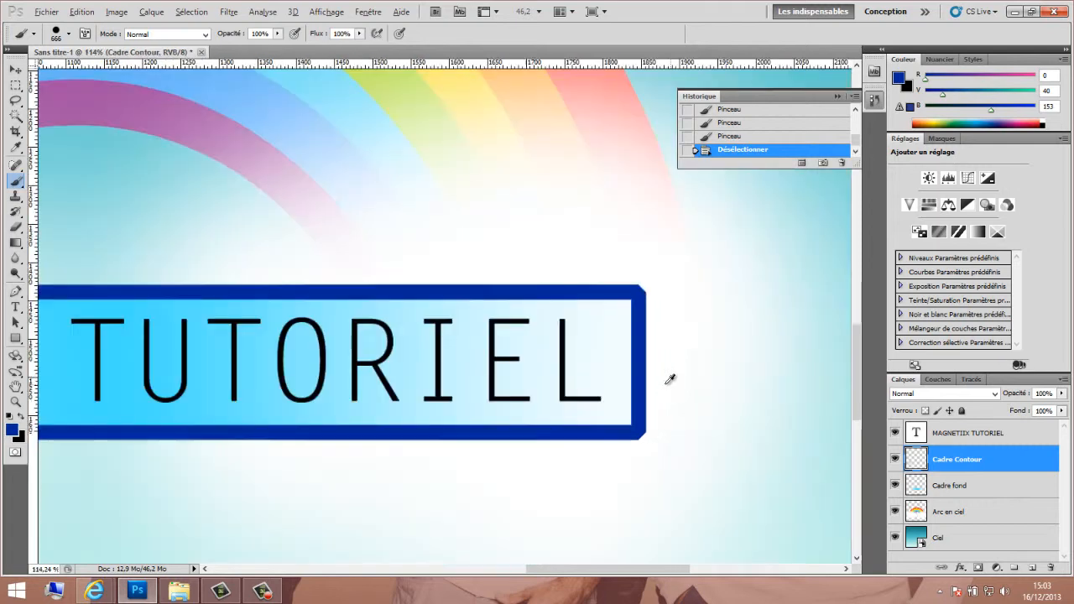
scroll(658, 365, "up", 1)
key("m")
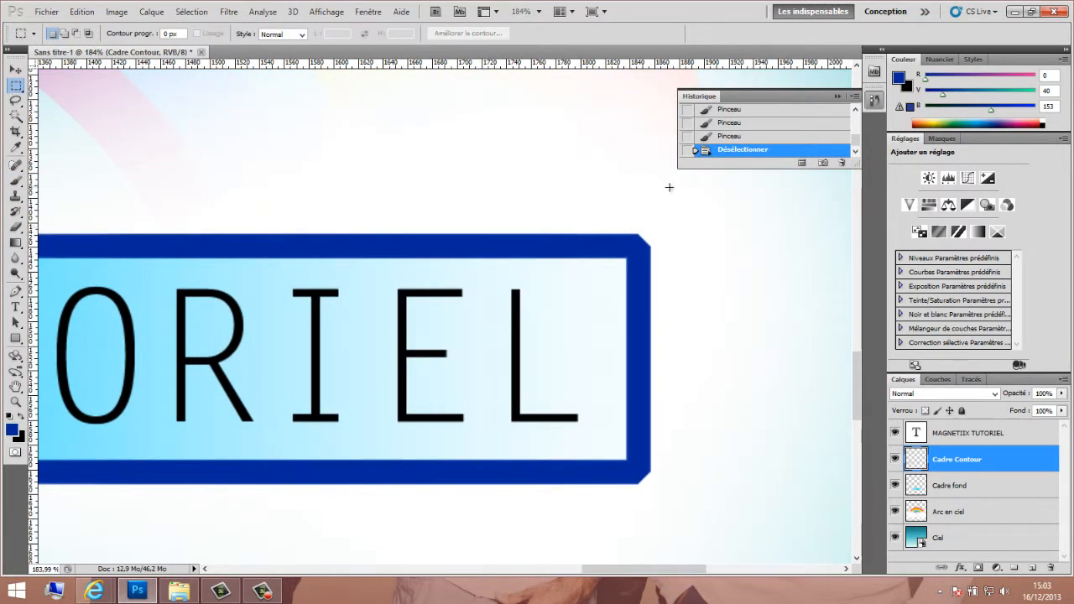
left_click_drag(642, 375, 628, 502)
scroll(641, 442, "up", 9)
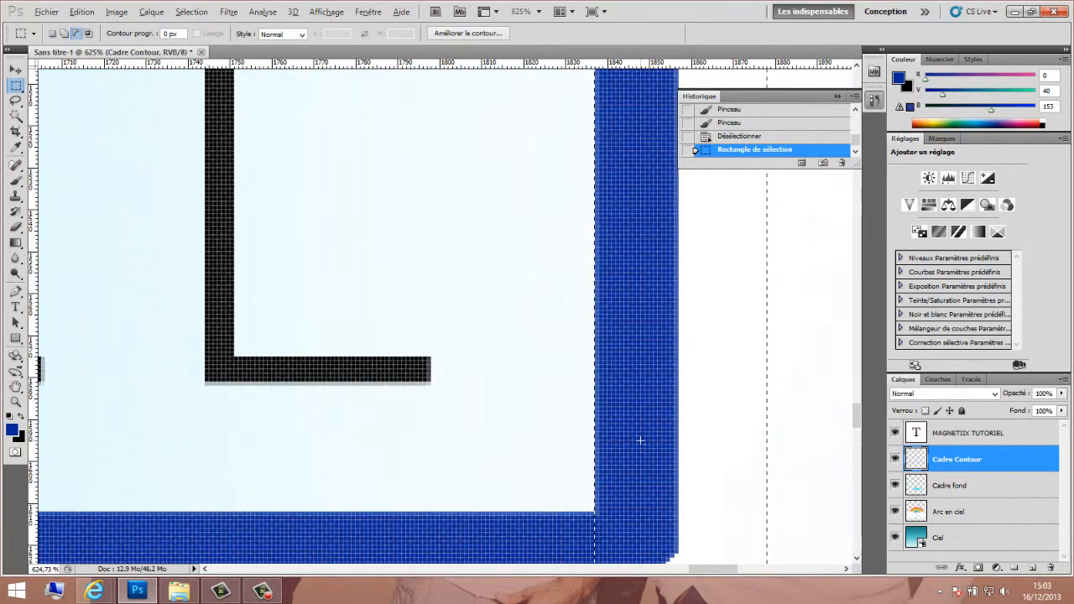
scroll(642, 438, "down", 4)
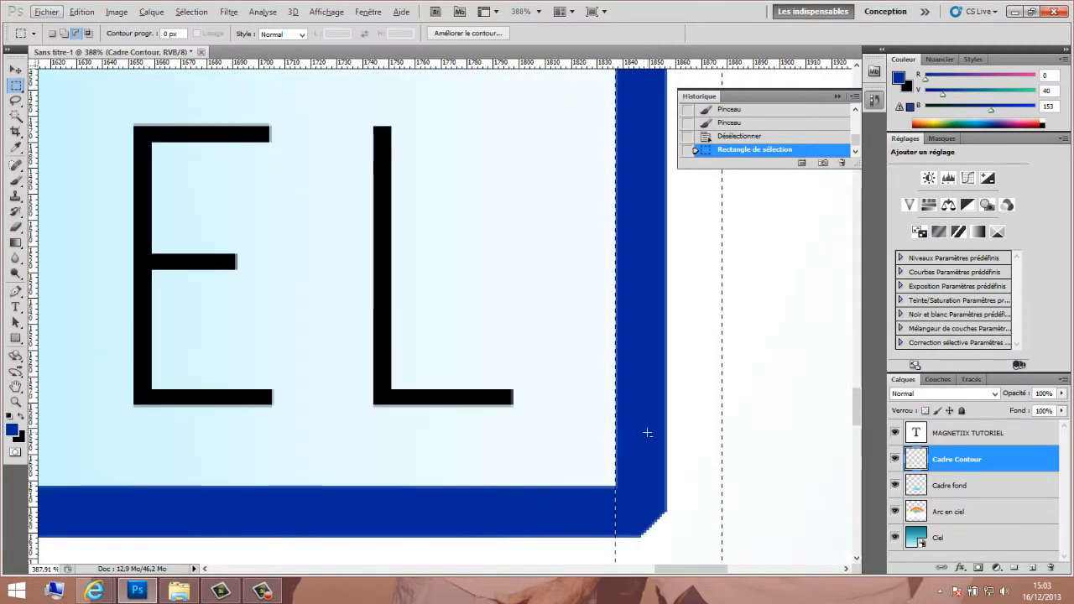
key("Delete")
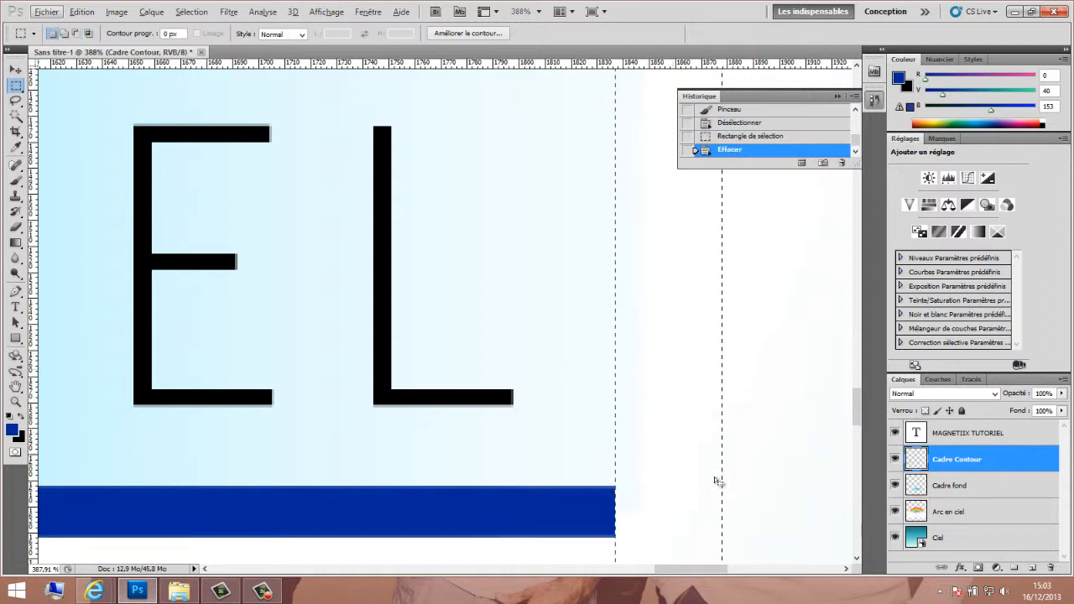
- Select the vertical side of the dark blue frame beside the M of MAGNETIIX, delete it and clear the selection
scroll(503, 357, "down", 4)
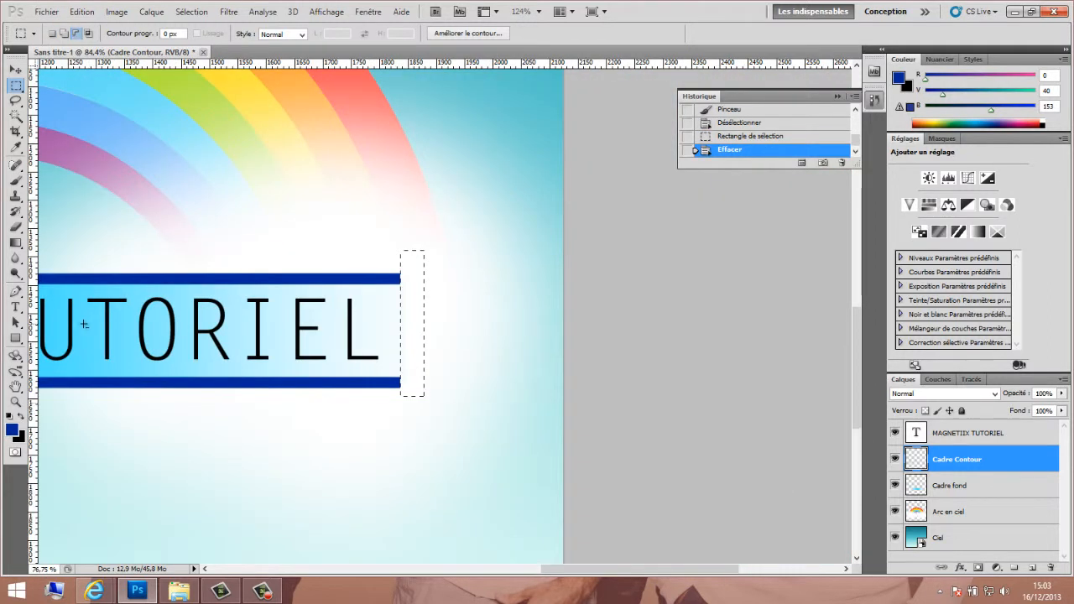
scroll(84, 324, "down", 1)
left_click_drag(667, 574, 492, 572)
scroll(428, 369, "up", 3)
scroll(428, 369, "up", 3)
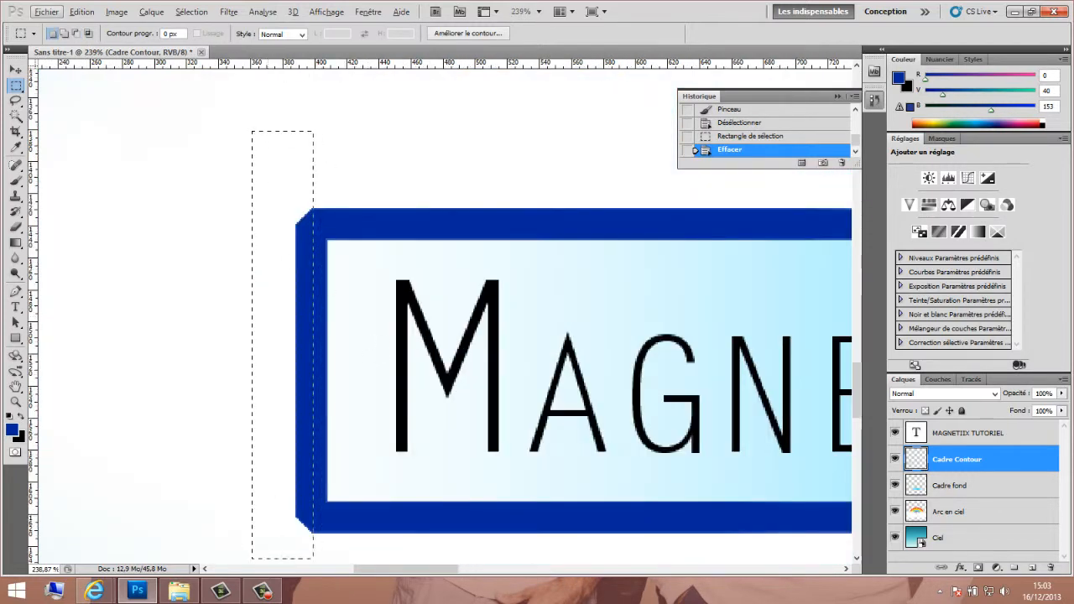
left_click_drag(313, 558, 325, 516)
scroll(292, 299, "up", 5)
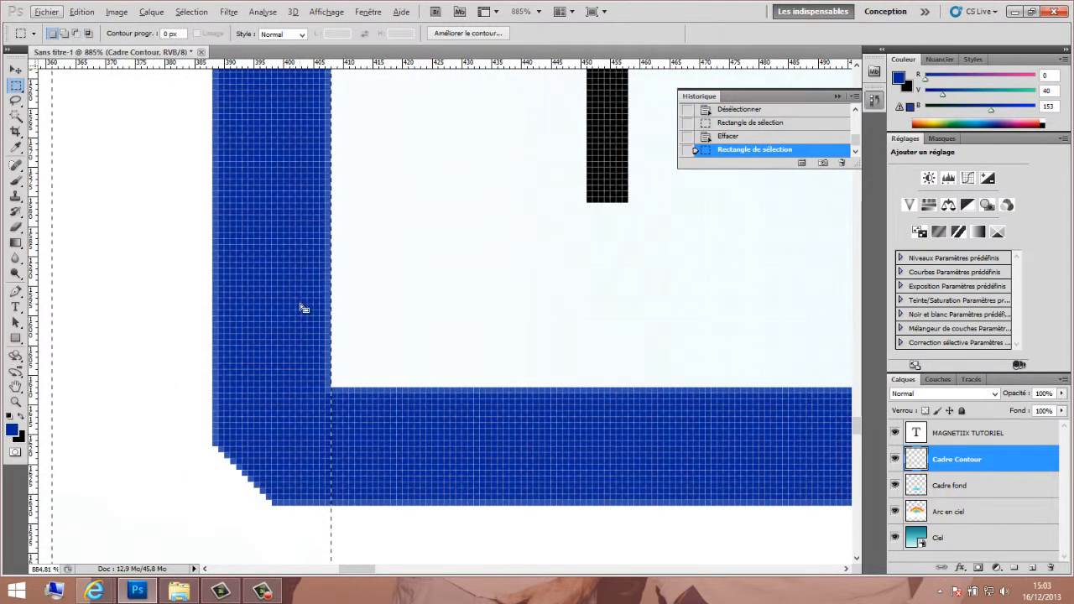
key("Delete")
left_click(422, 253)
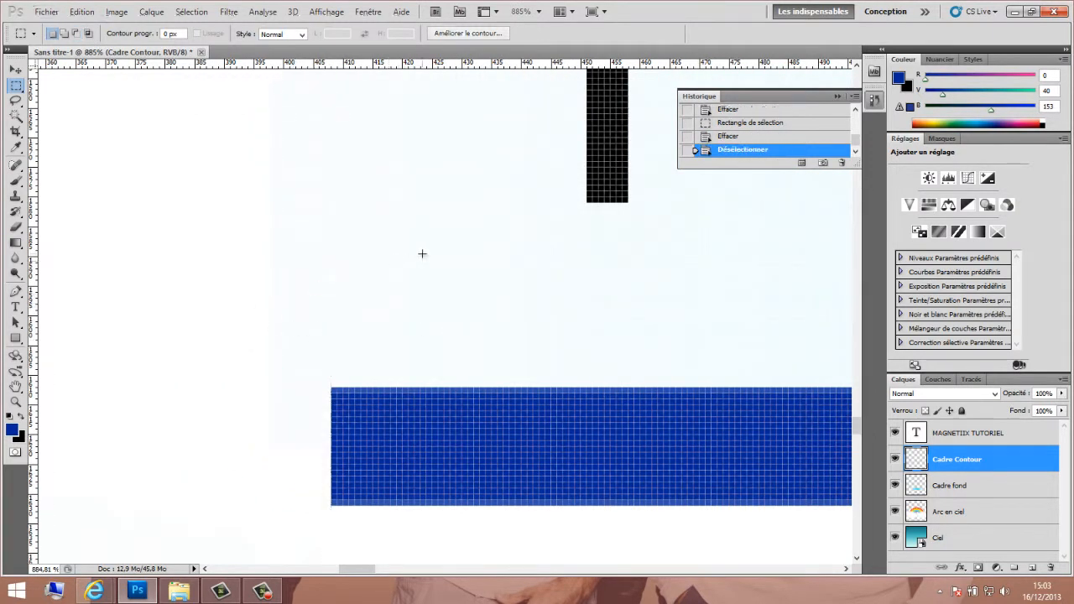
scroll(422, 254, "down", 5)
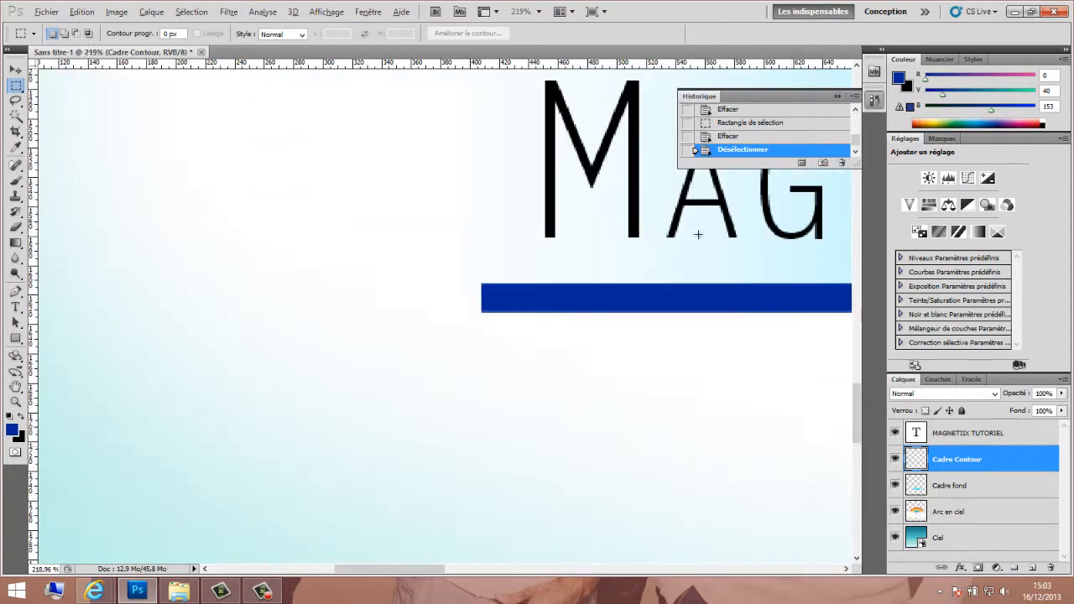
scroll(698, 234, "down", 2)
left_click_drag(453, 569, 607, 569)
scroll(453, 329, "down", 1)
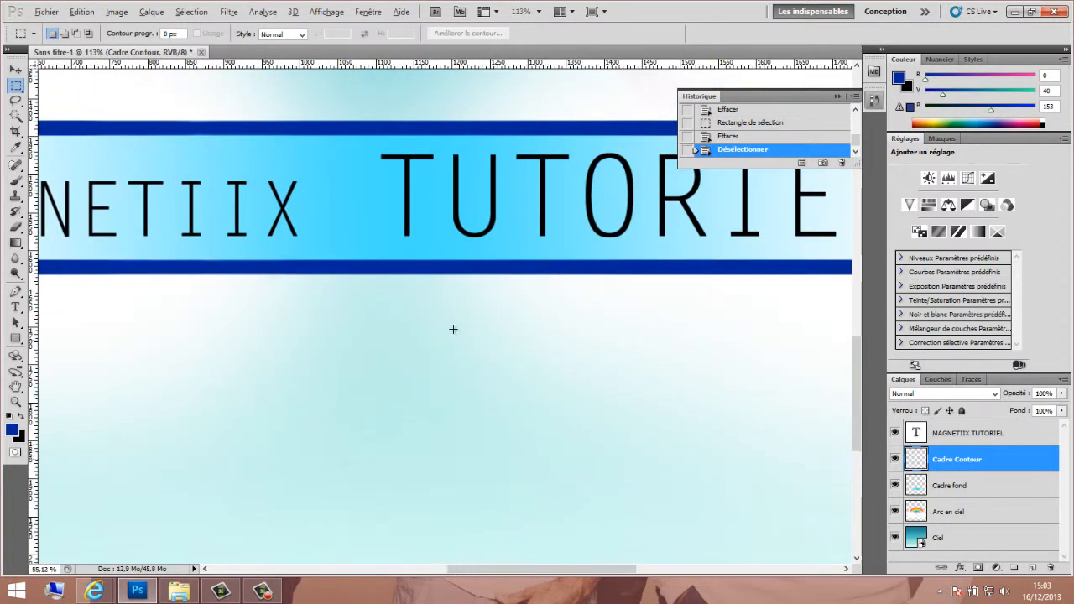
- Merge the Cadre Contour and Cadre fond layers and rename the merged layer Cadre
scroll(453, 329, "down", 2)
left_click(965, 485, "shift")
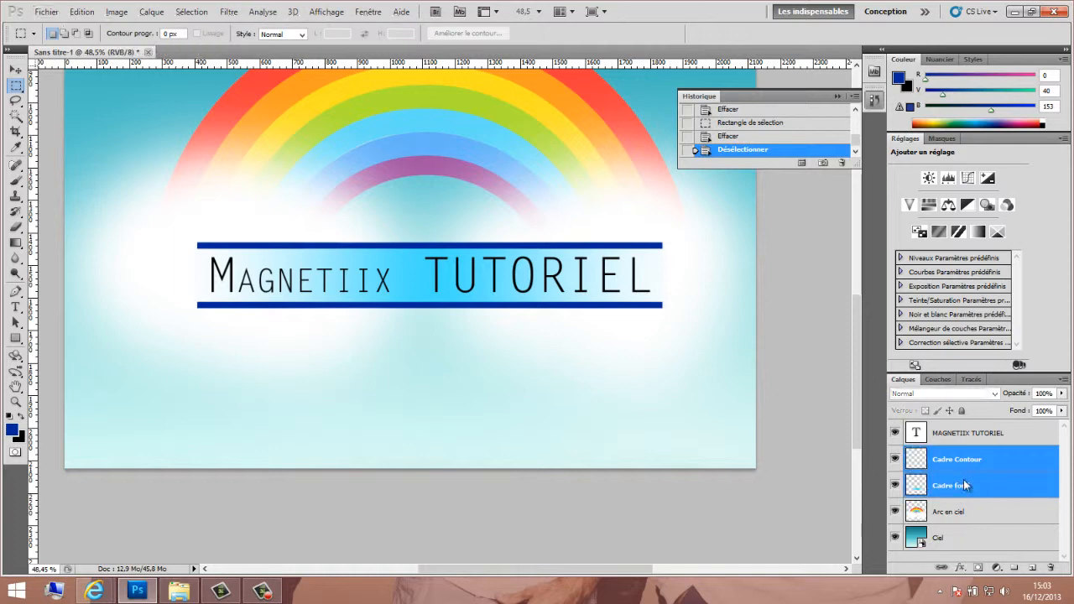
right_click(965, 485)
left_click(959, 440)
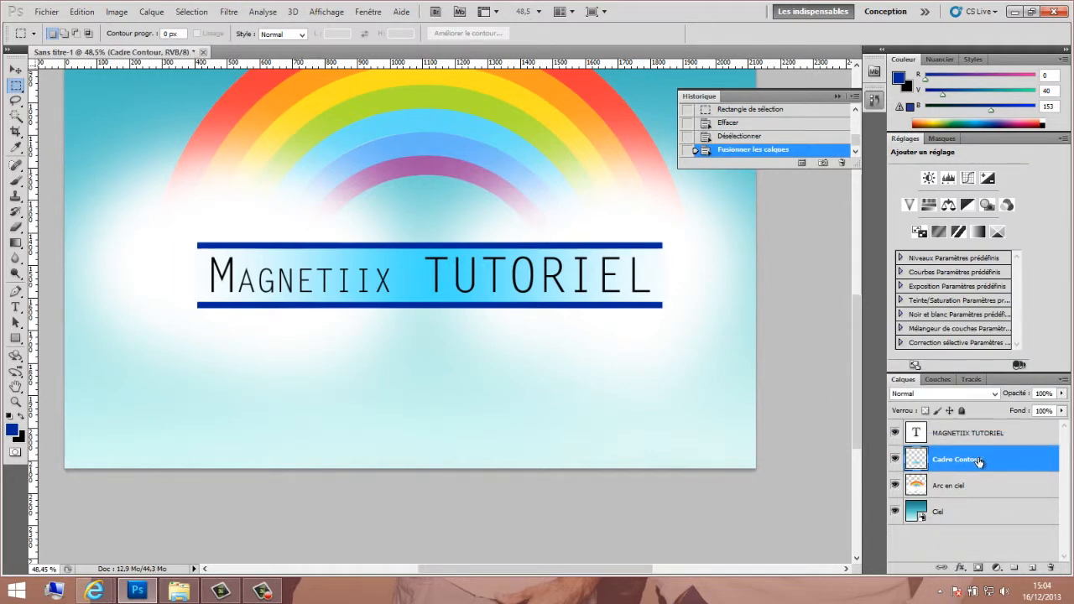
double_click(965, 459)
type("Cadre")
left_click(984, 543)
scroll(562, 289, "up", 2)
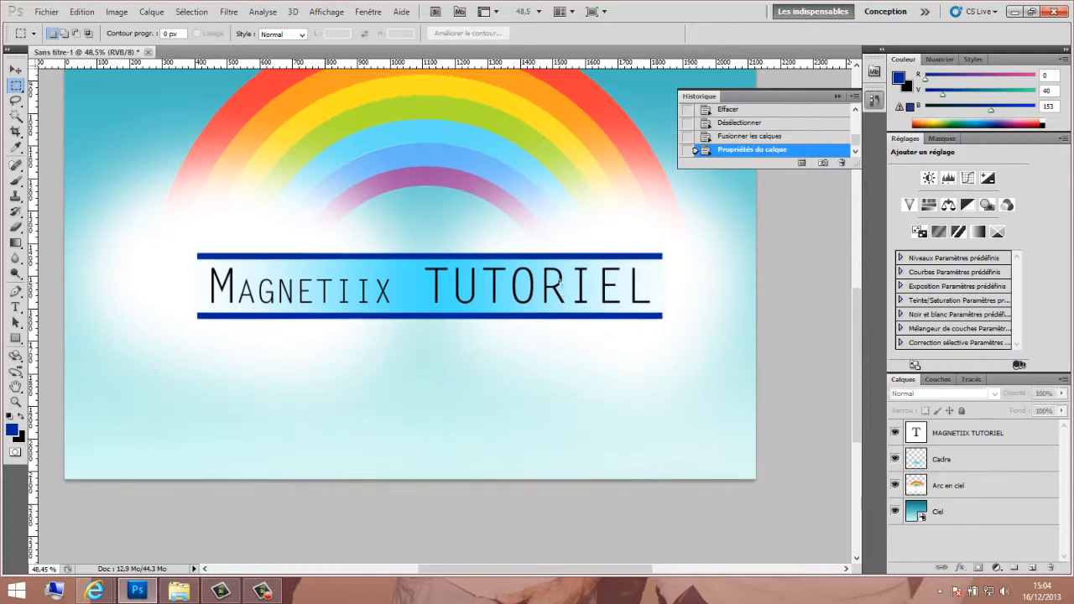
- Rasterize the MAGNETIIX TUTORIEL text layer and merge it with the Cadre layer
left_click(961, 466)
left_click(965, 434, "ctrl")
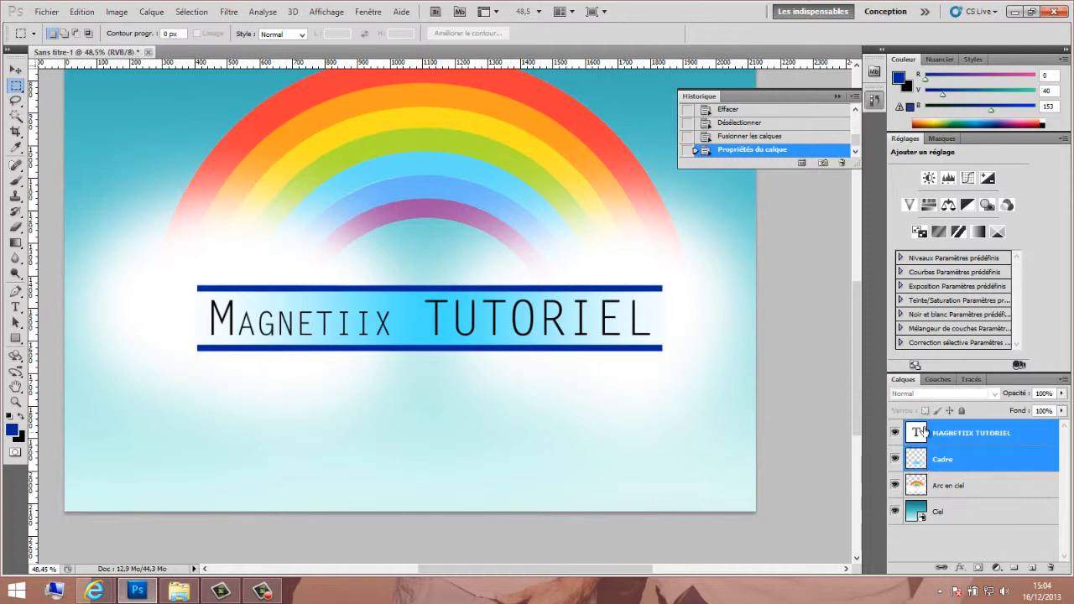
left_click(982, 541)
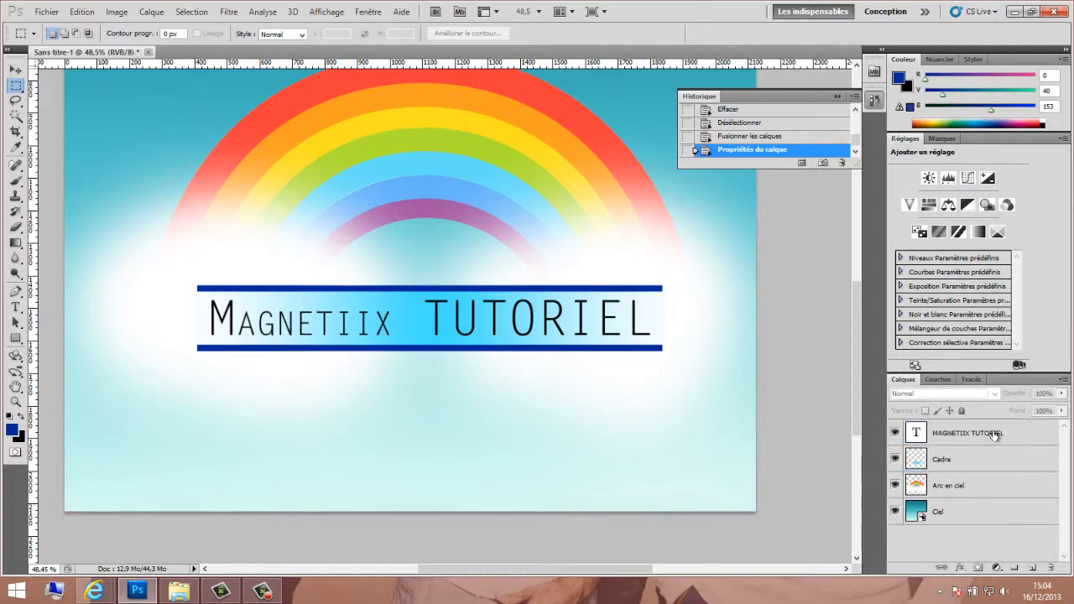
right_click(994, 433)
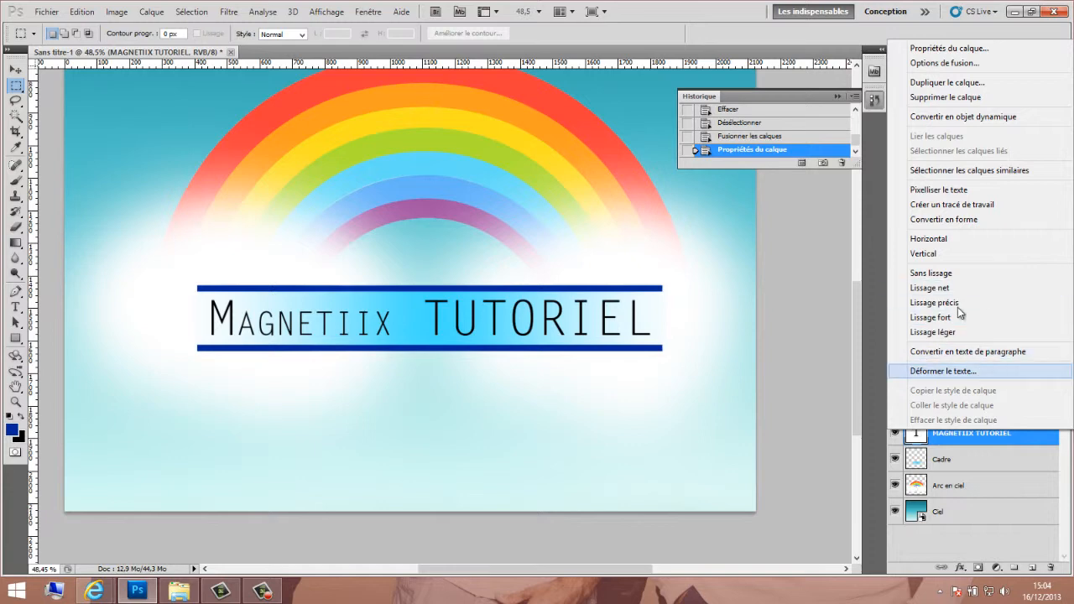
left_click(937, 192)
right_click(975, 453)
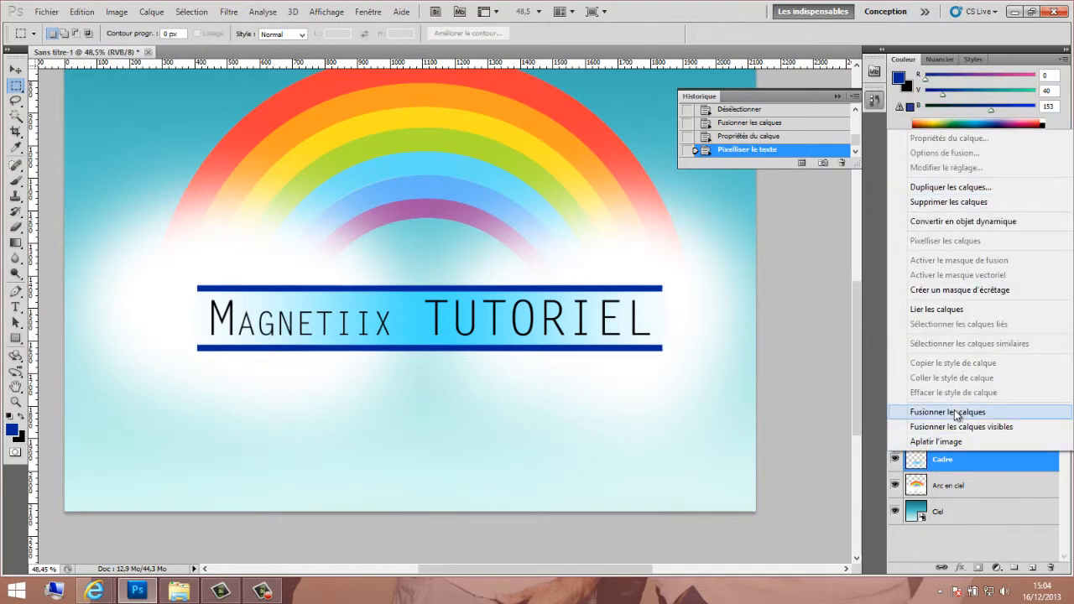
left_click(954, 412)
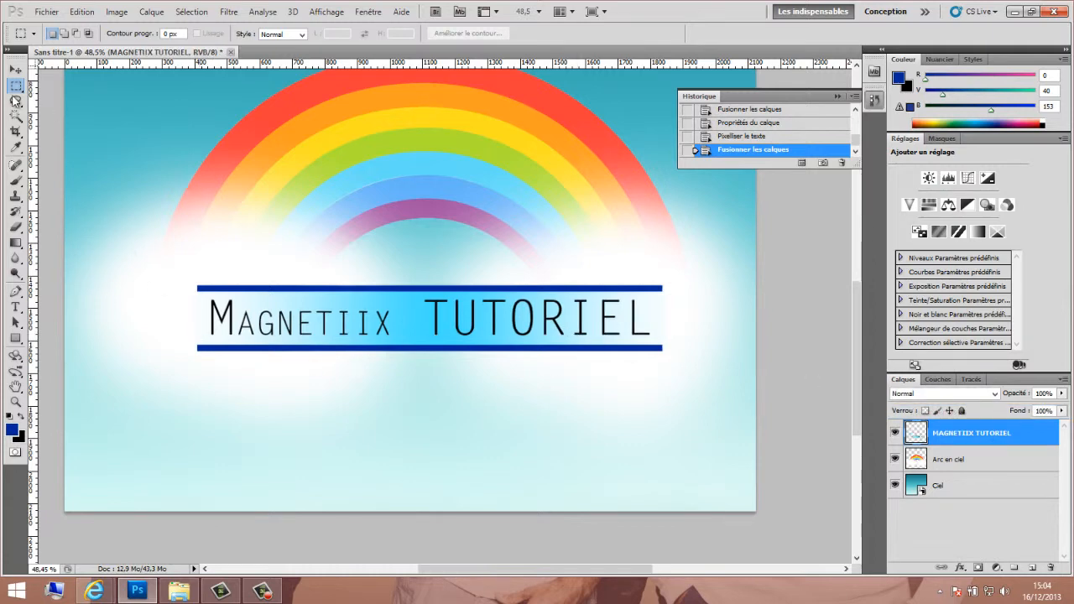
- Move the merged MAGNETIIX TUTORIEL banner slightly down and to the left over the clouds
left_click(16, 69)
left_click_drag(471, 441, 470, 450)
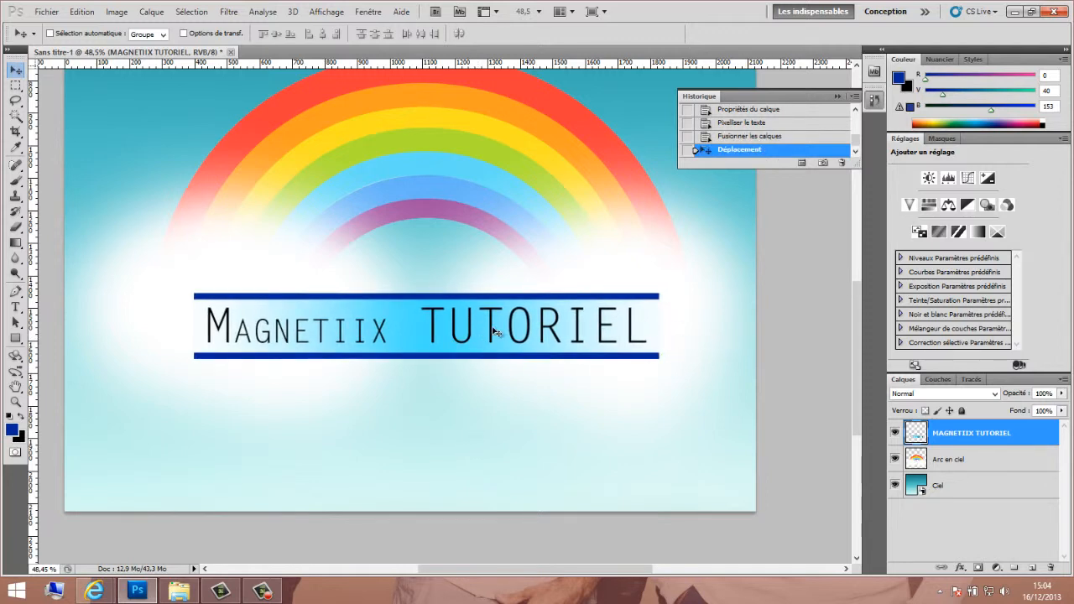
- Soften the ends of both dark blue banner lines beside the L of TUTORIEL with the Blur tool
scroll(618, 306, "up", 5)
scroll(731, 314, "up", 3)
scroll(731, 314, "up", 3)
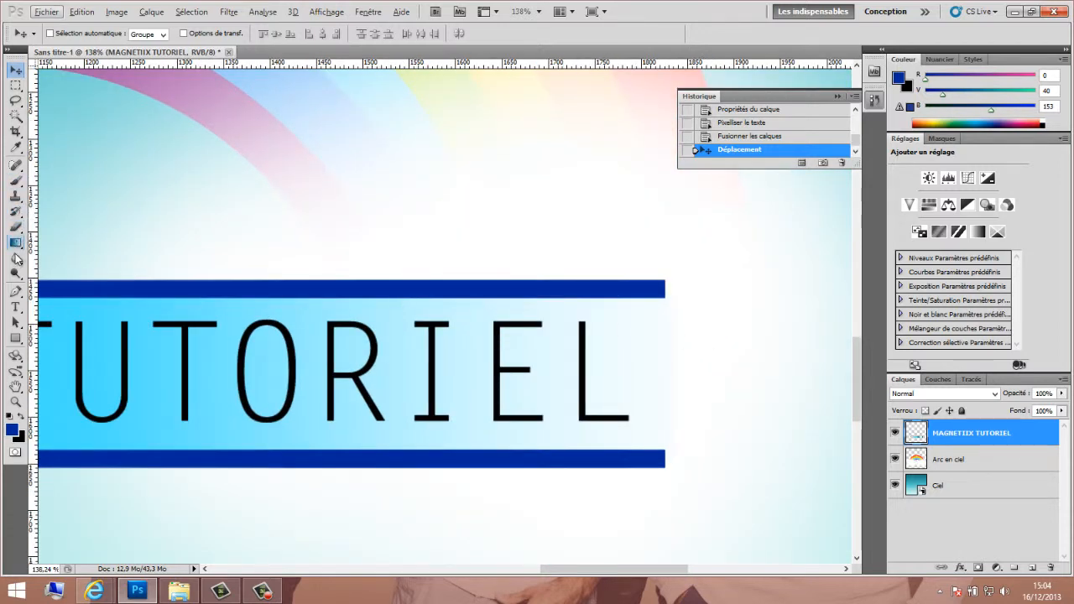
left_click(15, 258)
left_click(679, 284)
left_click(680, 284)
left_click(680, 284)
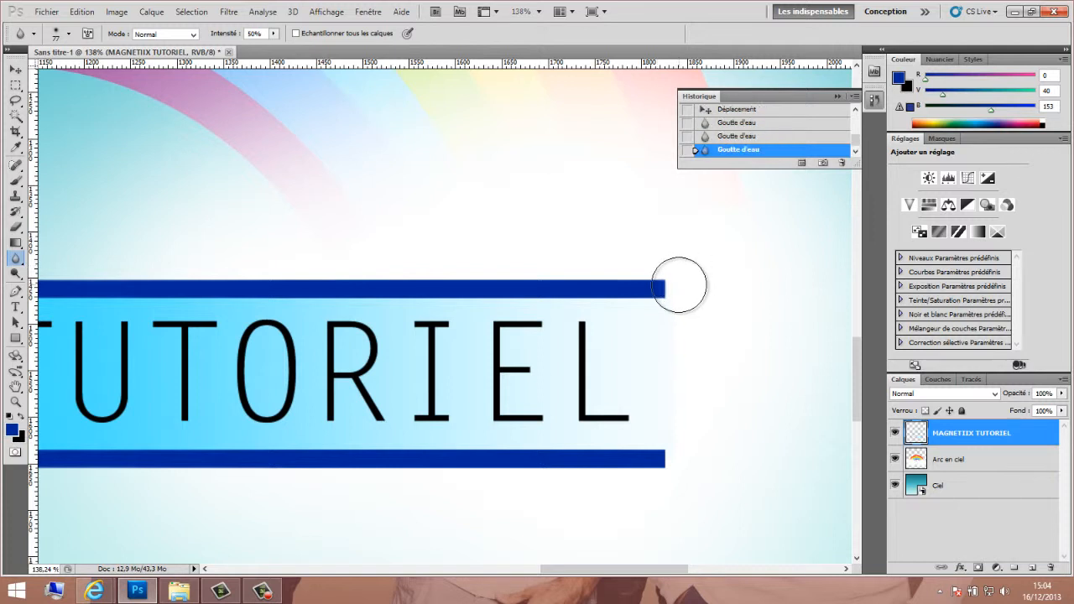
left_click(680, 284)
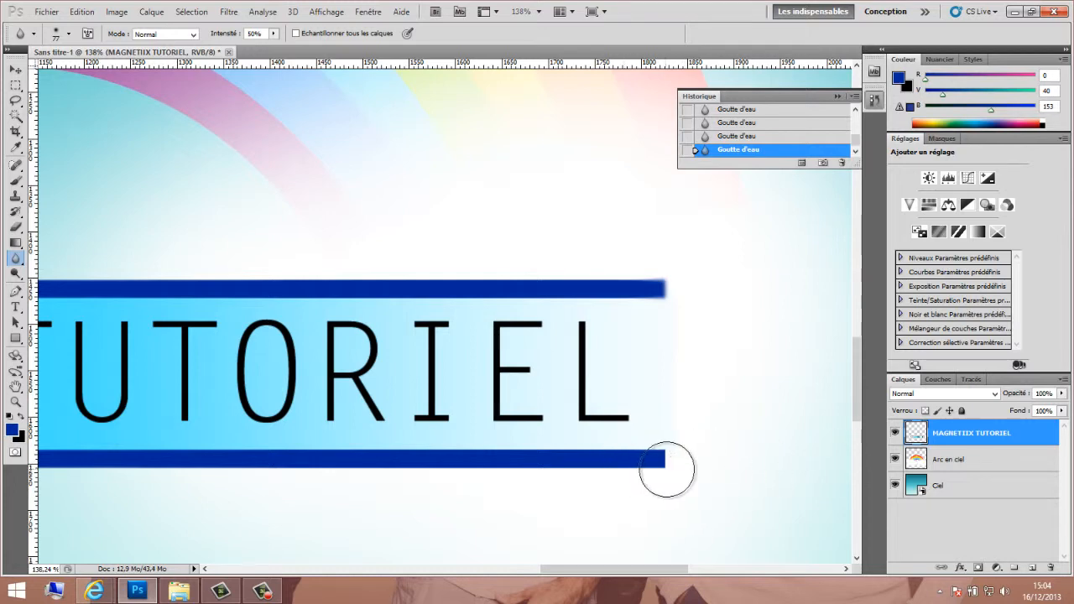
scroll(753, 131, "up", 2)
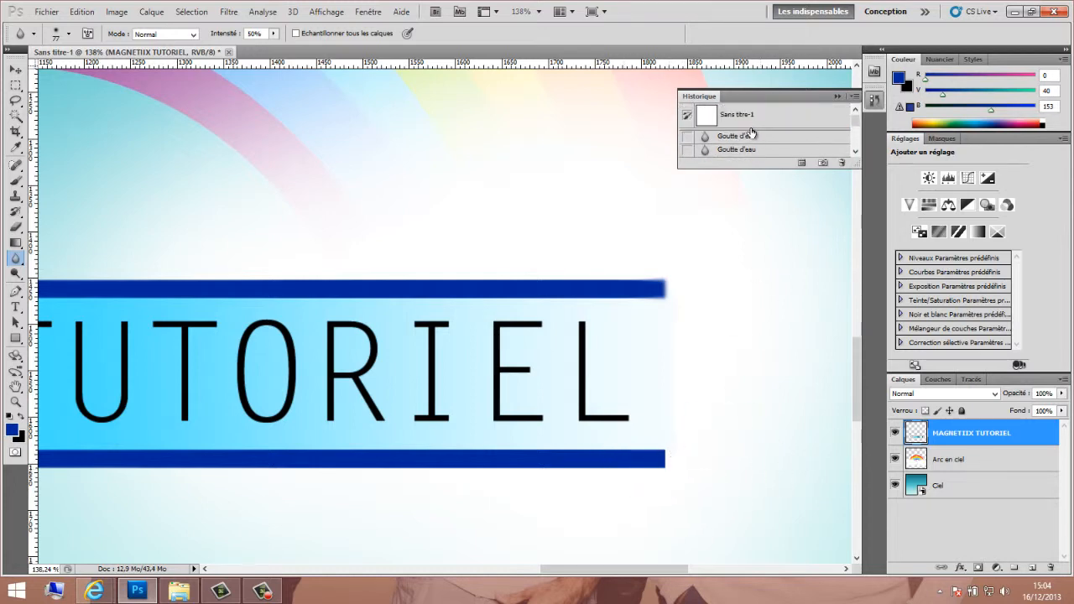
scroll(721, 269, "down", 2)
left_click_drag(672, 400, 671, 404)
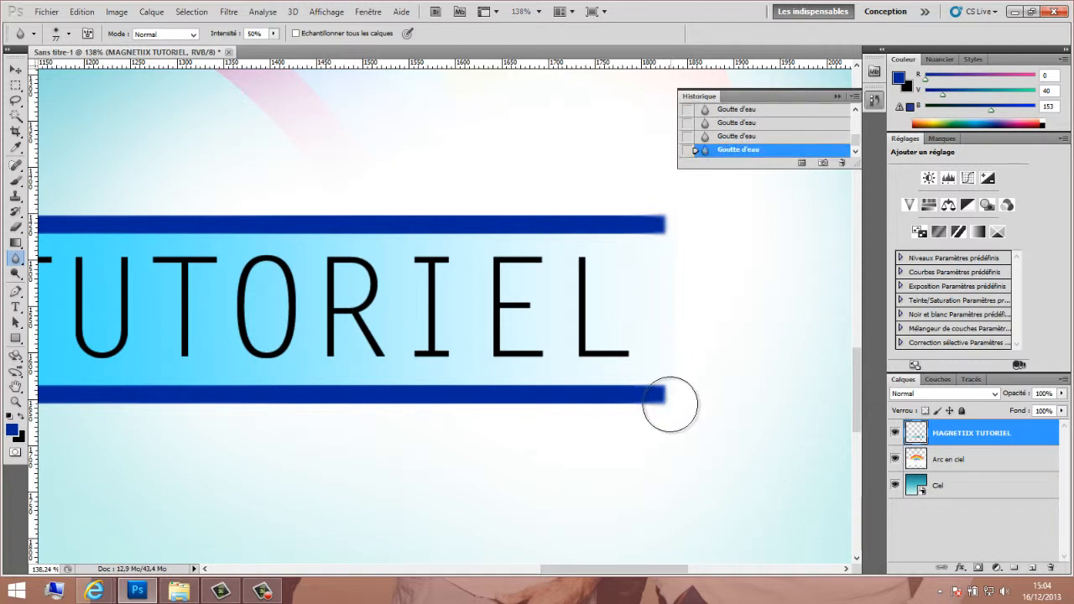
- Blur the ends of both dark blue banner lines beside the M of MAGNETIIX
mouse_move(654, 569)
left_mouse_down()
mouse_move(491, 589)
mouse_move(450, 579)
left_mouse_up()
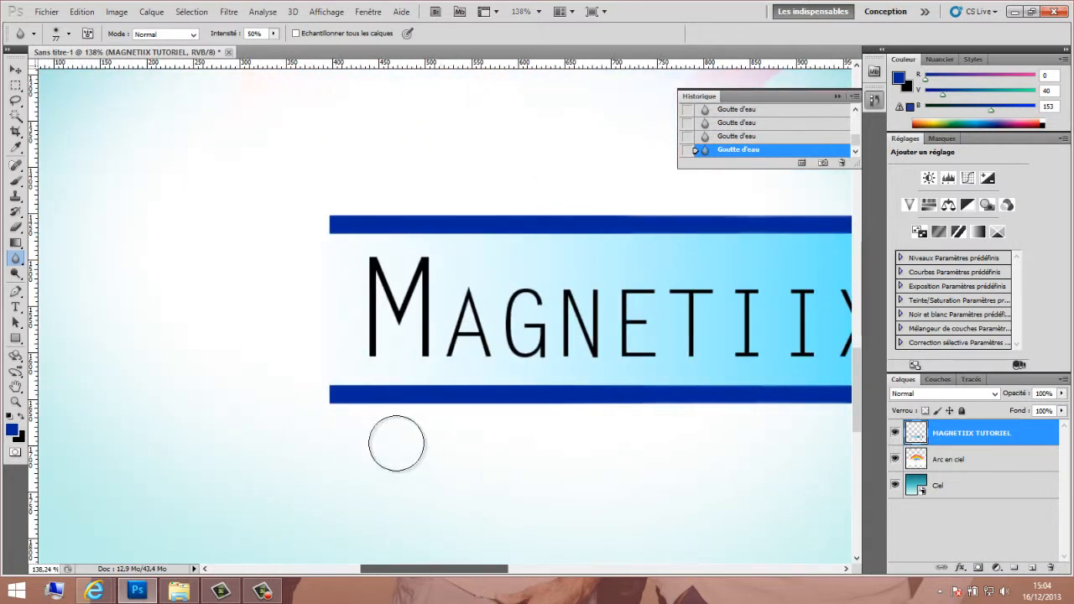
left_click(321, 405)
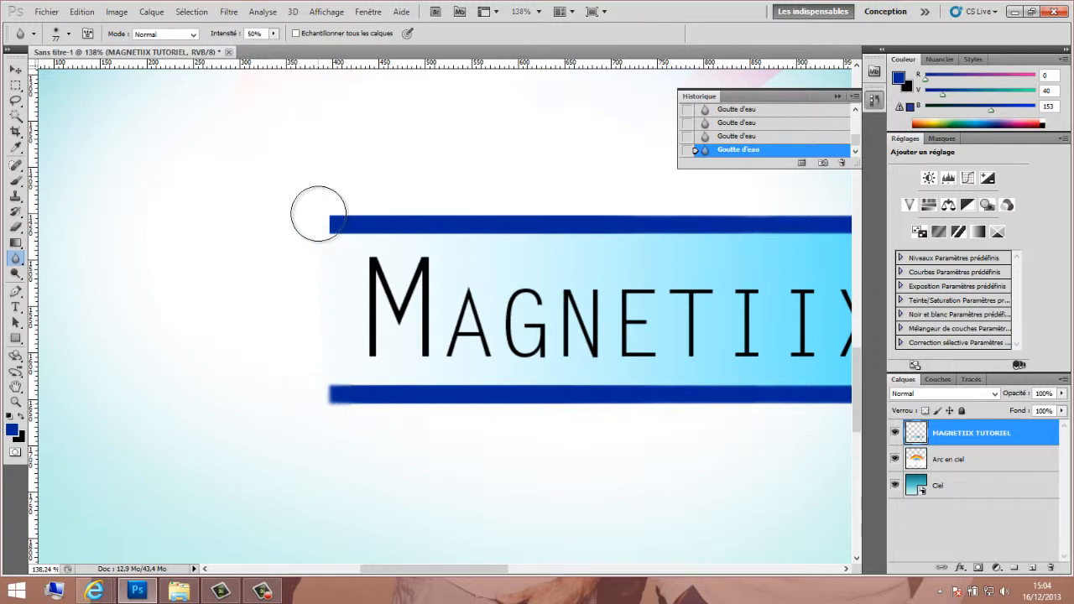
left_click(324, 214)
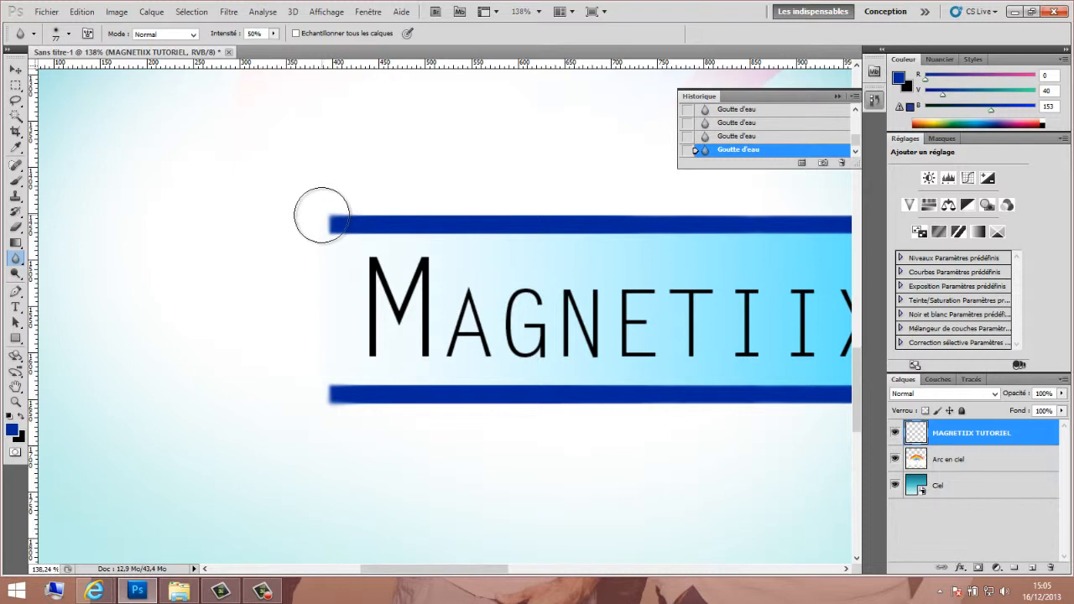
- Deselect all layers and collapse the history list to show the whole composition unobstructed
scroll(612, 348, "down", 3)
scroll(611, 348, "down", 2)
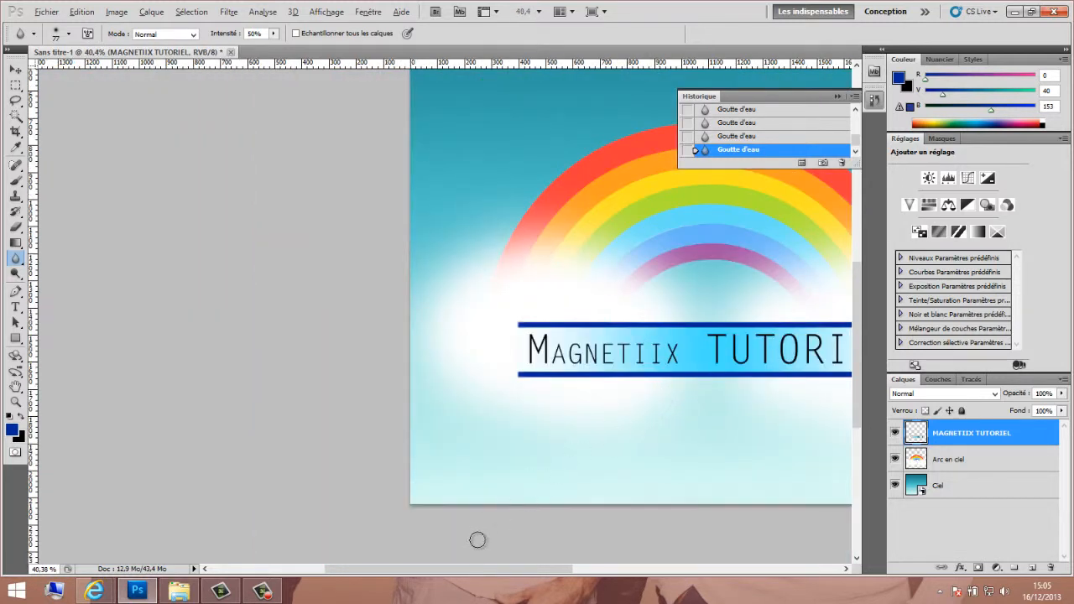
scroll(550, 574, "down", 1)
scroll(520, 450, "down", 2)
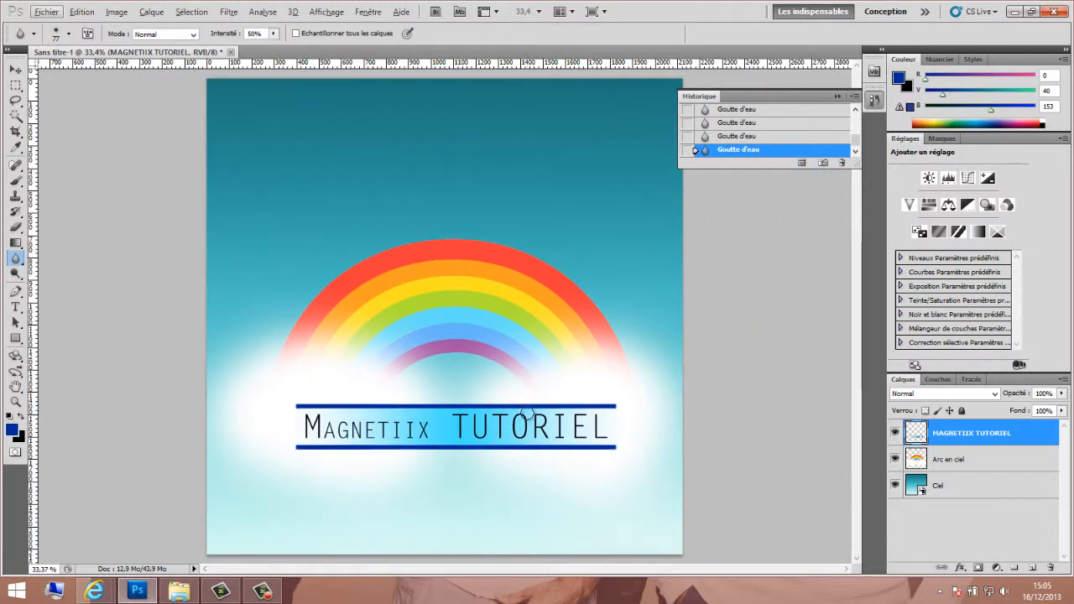
scroll(430, 314, "up", 1)
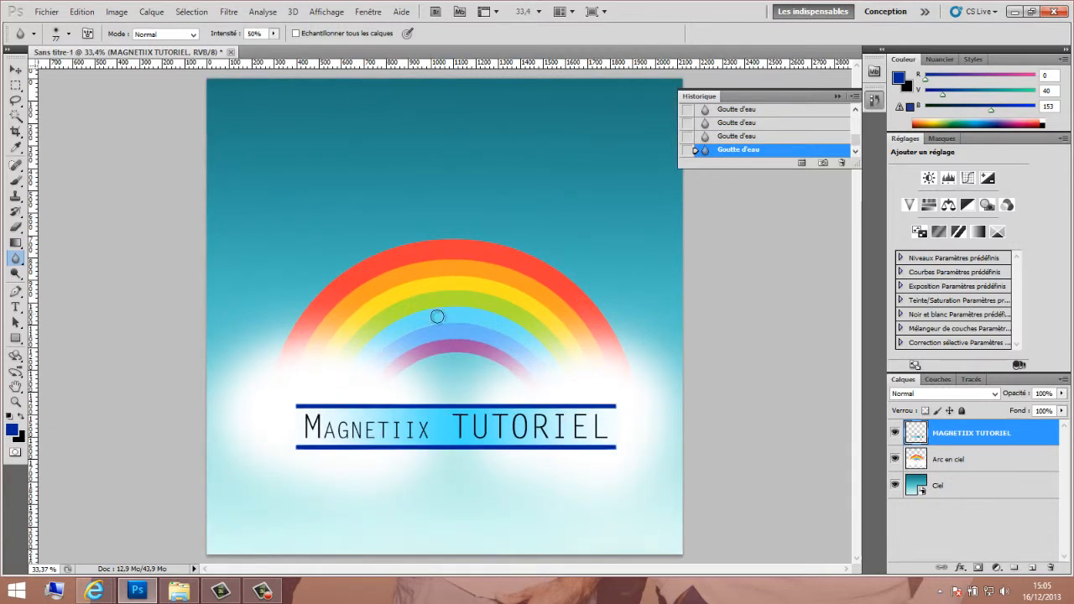
left_click(938, 512)
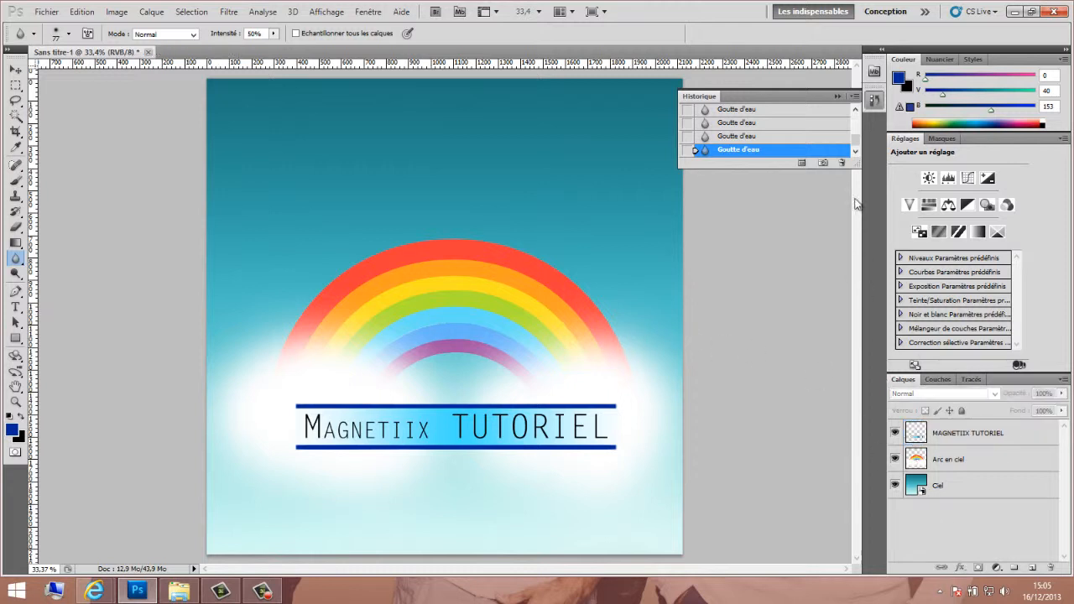
left_click(838, 96)
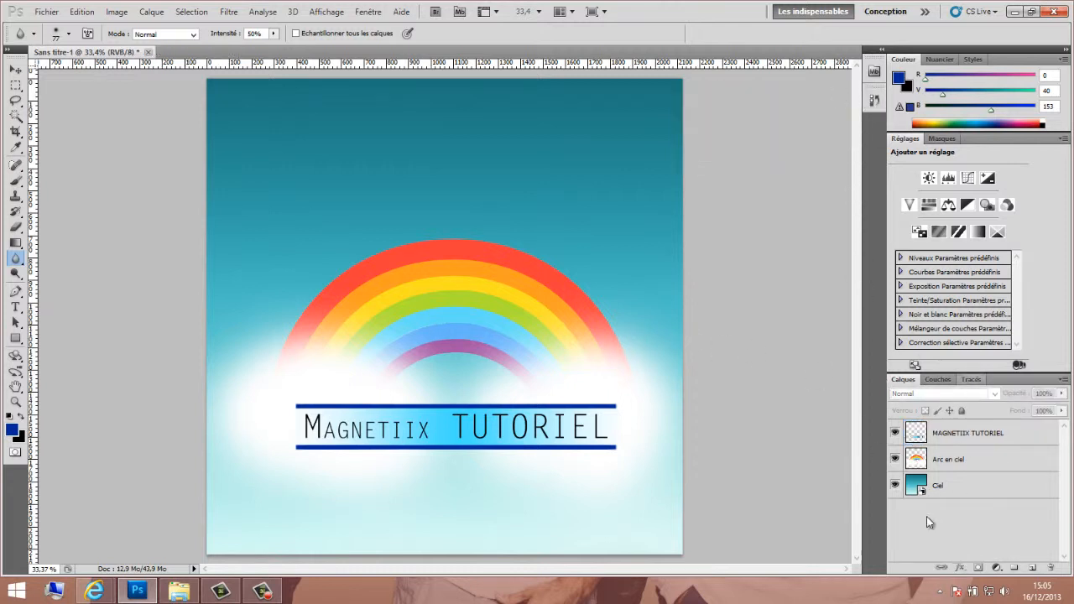
left_click(38, 14)
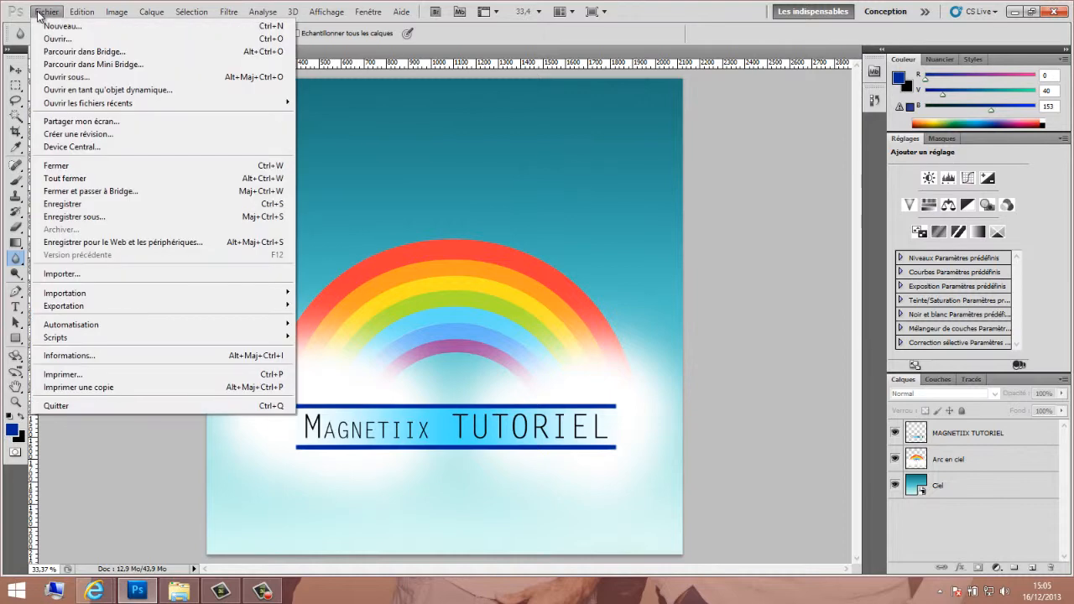
left_click(37, 14)
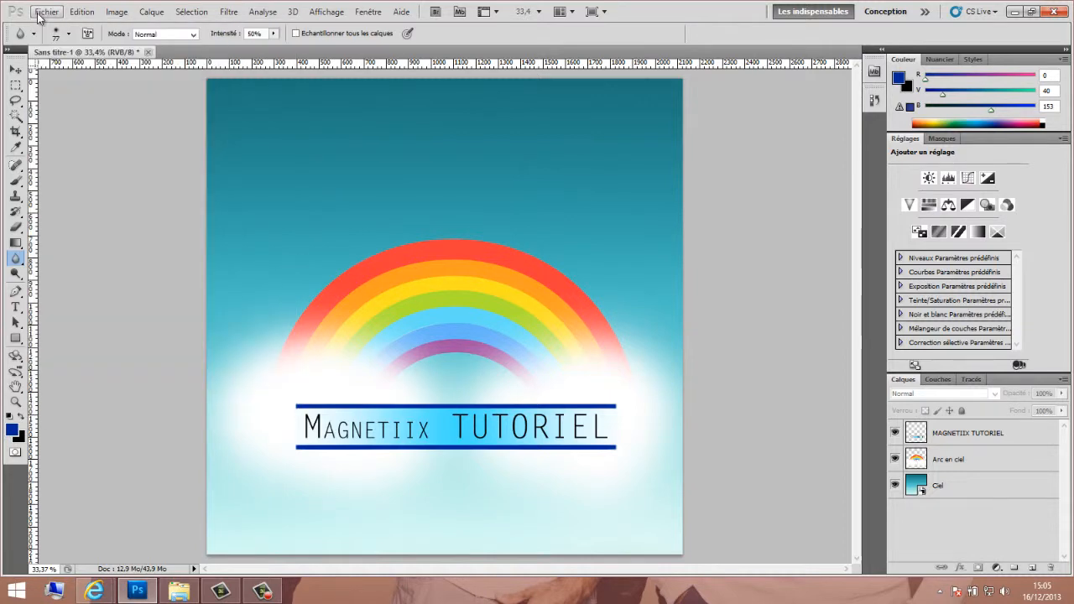